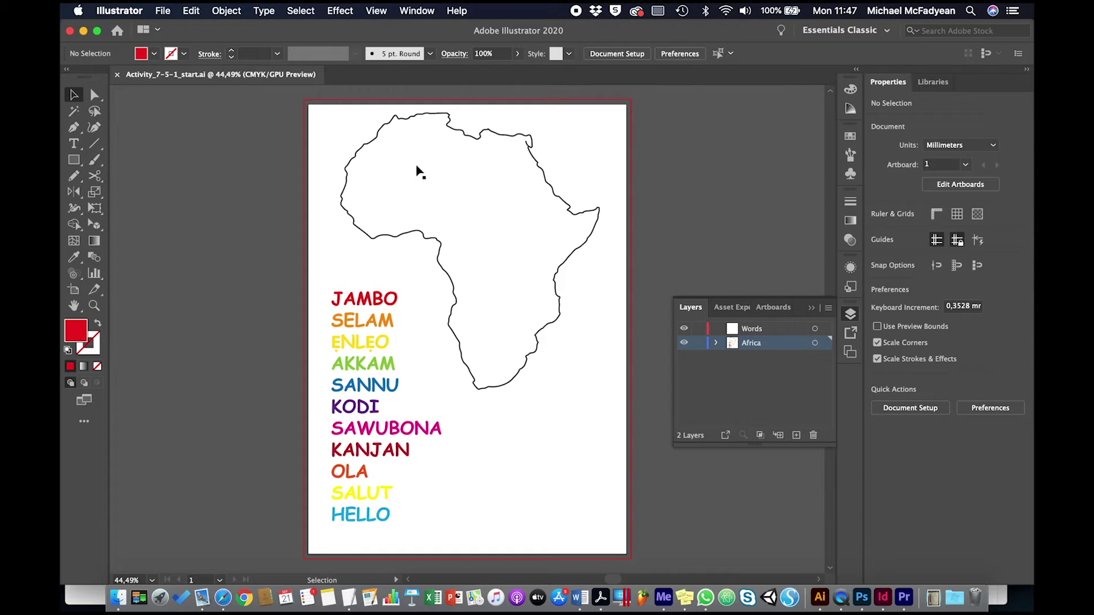
- Drag the red JAMBO group up into the northern part of the Africa outline
{"action": "left_click", "coordinate": [393, 304]}
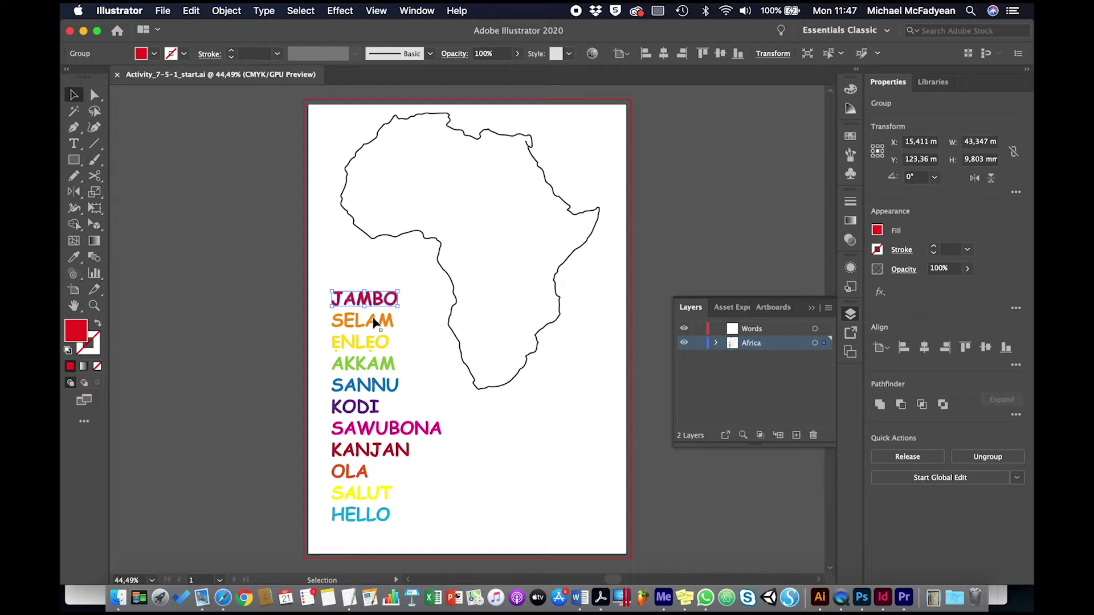
{"action": "left_click_drag", "start_coordinate": [381, 303], "coordinate": [511, 214]}
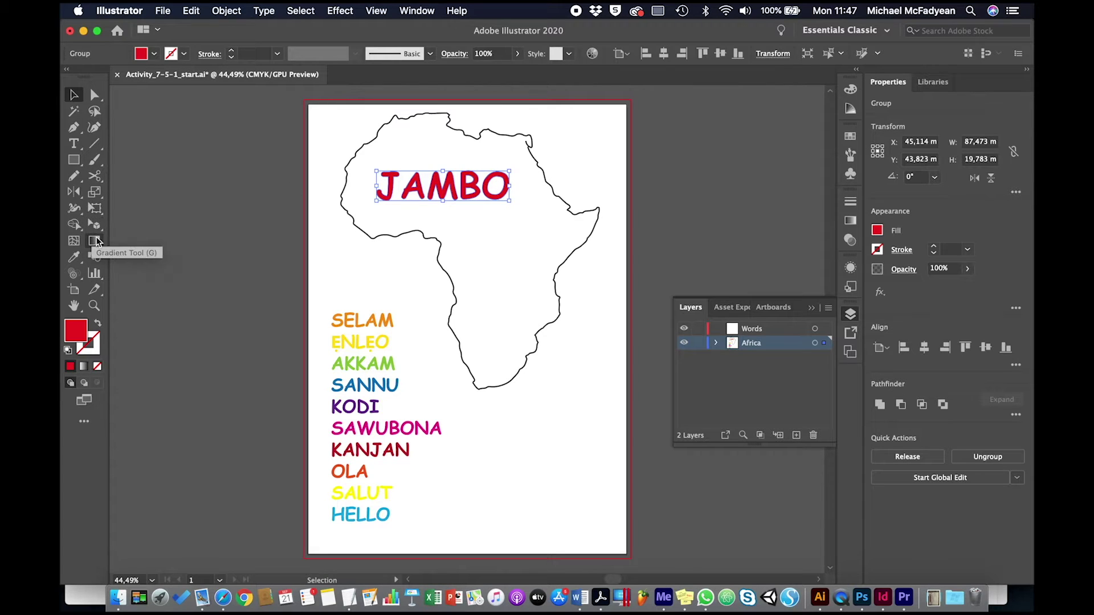
- Apply Puppet Warp to JAMBO, zoom to 100%, and undo a trial bend of the J
{"action": "left_click", "coordinate": [94, 209]}
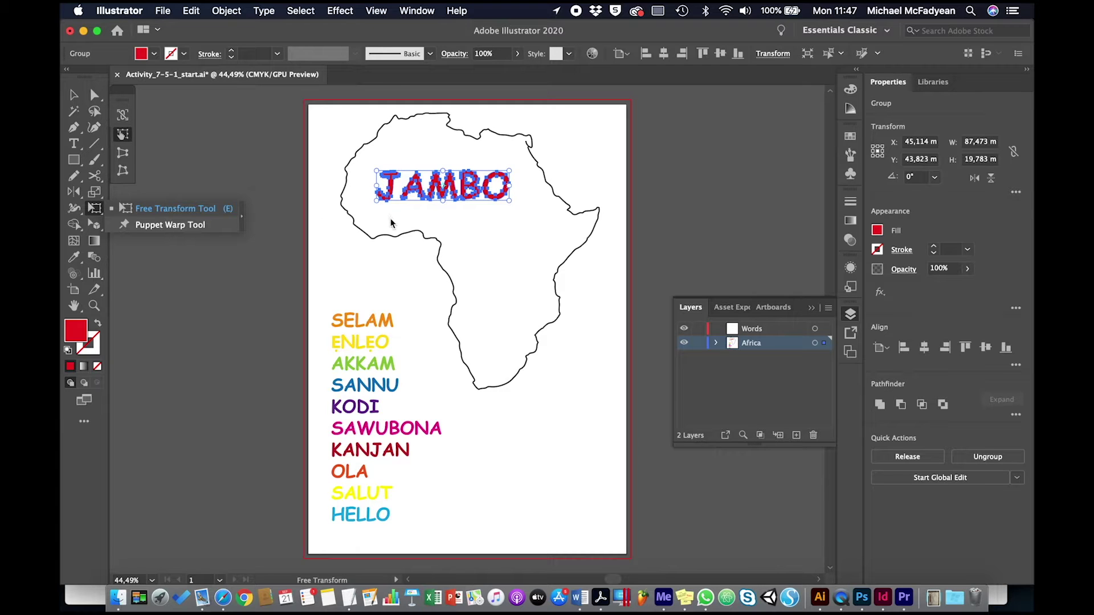
{"action": "left_click", "coordinate": [170, 225]}
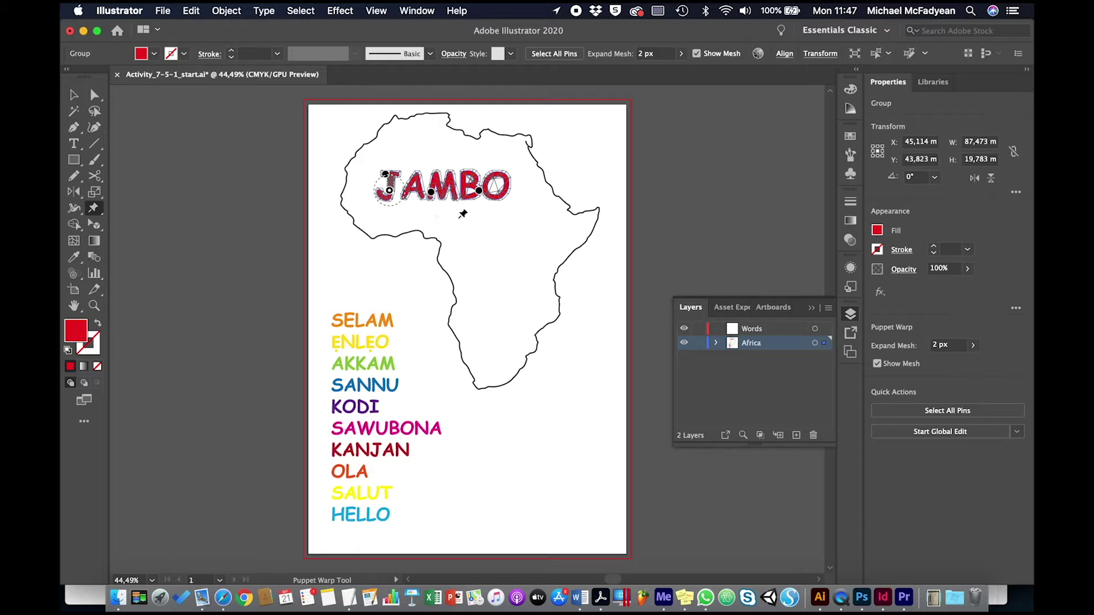
{"action": "key", "text": "super+1"}
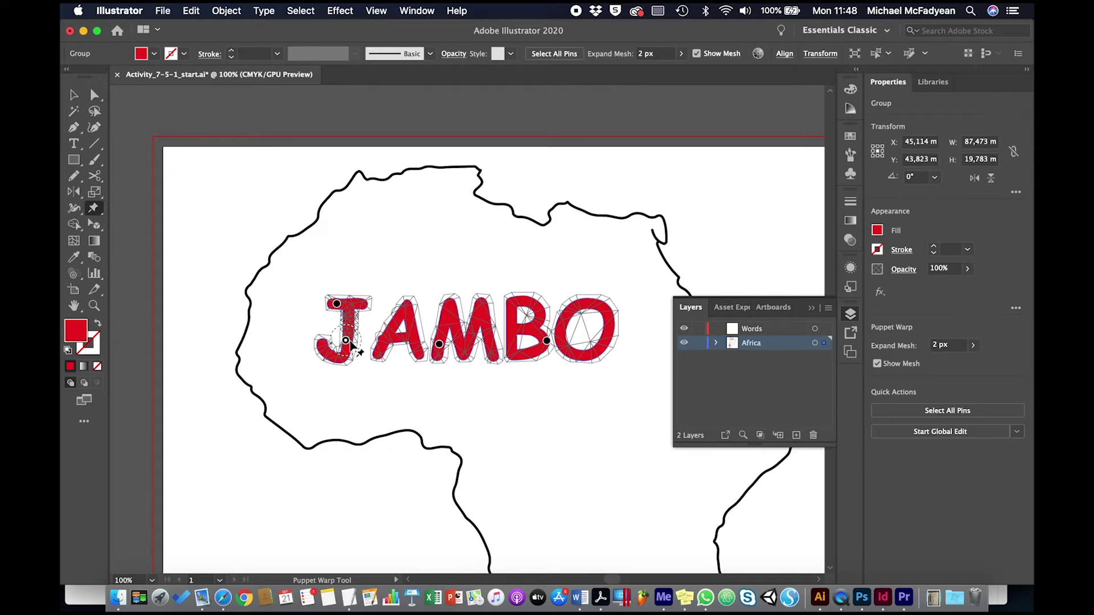
{"action": "left_click_drag", "start_coordinate": [346, 341], "coordinate": [334, 382]}
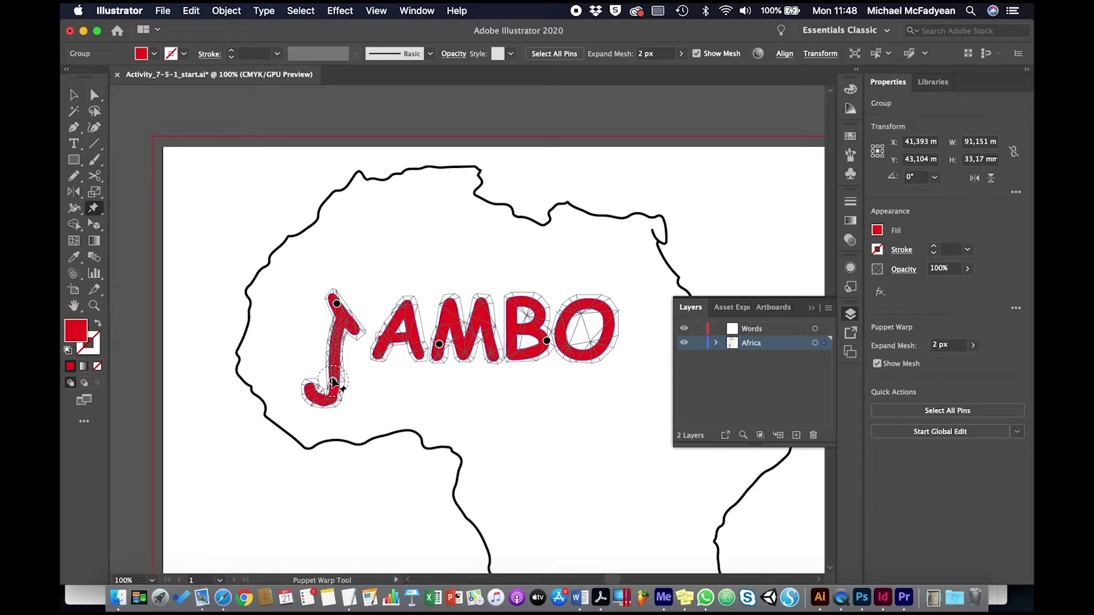
{"action": "key", "text": "super+z"}
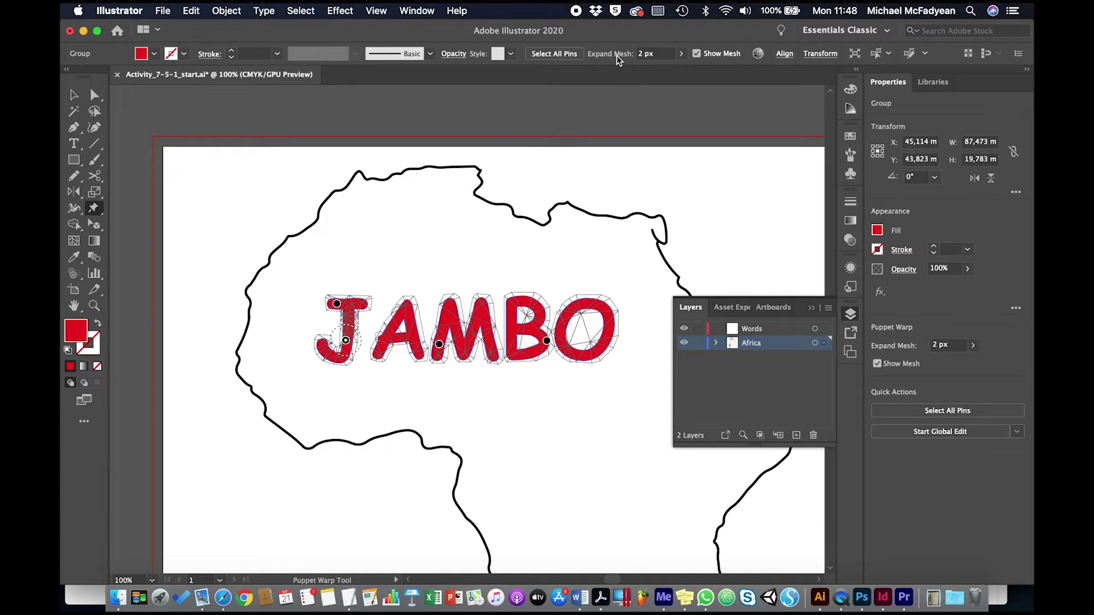
- Expand the warp mesh to 10 px, arc JAMBO up near the B, and remove the J's top pin
{"action": "left_click", "coordinate": [641, 53]}
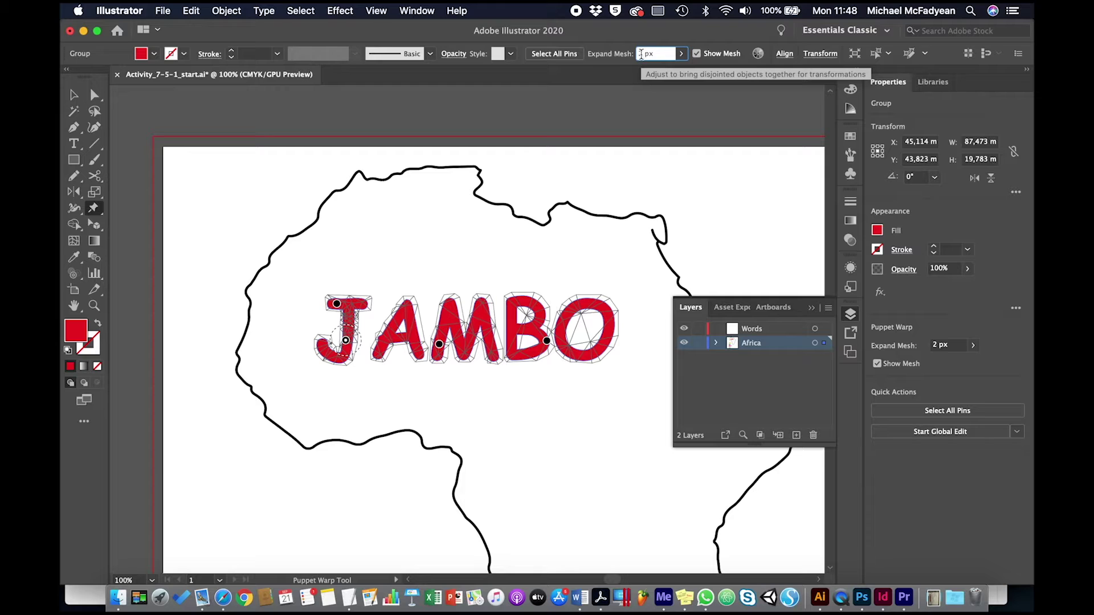
{"action": "key", "text": "Up"}
{"action": "key", "text": "Up"}
{"action": "key", "text": "Up"}
{"action": "key", "text": "Up"}
{"action": "key", "text": "Up"}
{"action": "key", "text": "Up"}
{"action": "key", "text": "Up"}
{"action": "key", "text": "Up"}
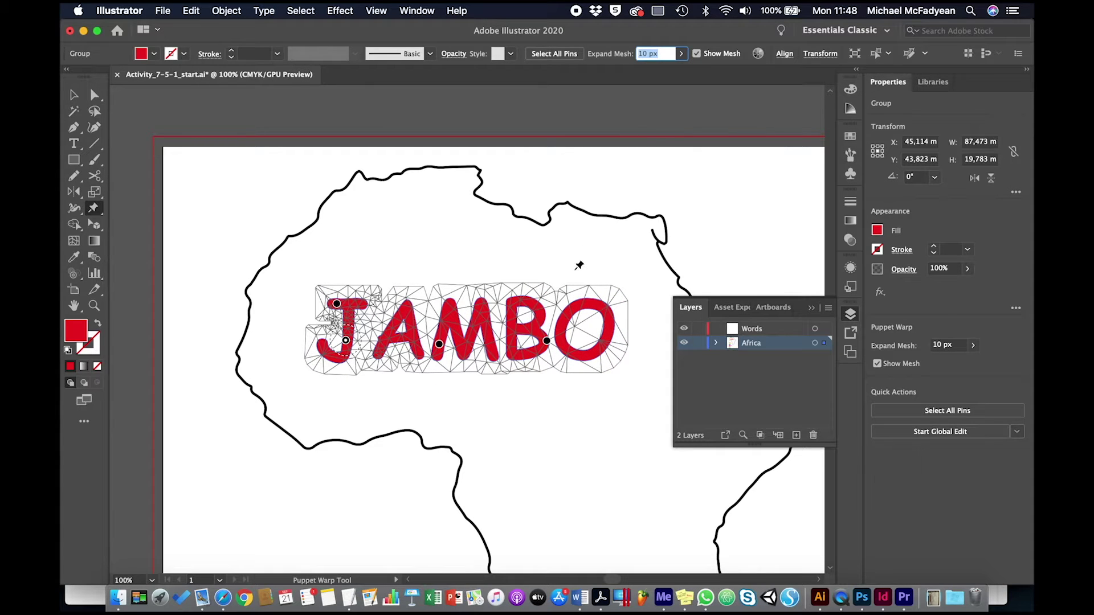
{"action": "mouse_move", "coordinate": [548, 341]}
{"action": "left_mouse_down"}
{"action": "mouse_move", "coordinate": [556, 323]}
{"action": "mouse_move", "coordinate": [519, 290]}
{"action": "mouse_move", "coordinate": [564, 290]}
{"action": "mouse_move", "coordinate": [503, 453]}
{"action": "mouse_move", "coordinate": [603, 325]}
{"action": "mouse_move", "coordinate": [566, 315]}
{"action": "mouse_move", "coordinate": [520, 371]}
{"action": "mouse_move", "coordinate": [546, 326]}
{"action": "left_mouse_up"}
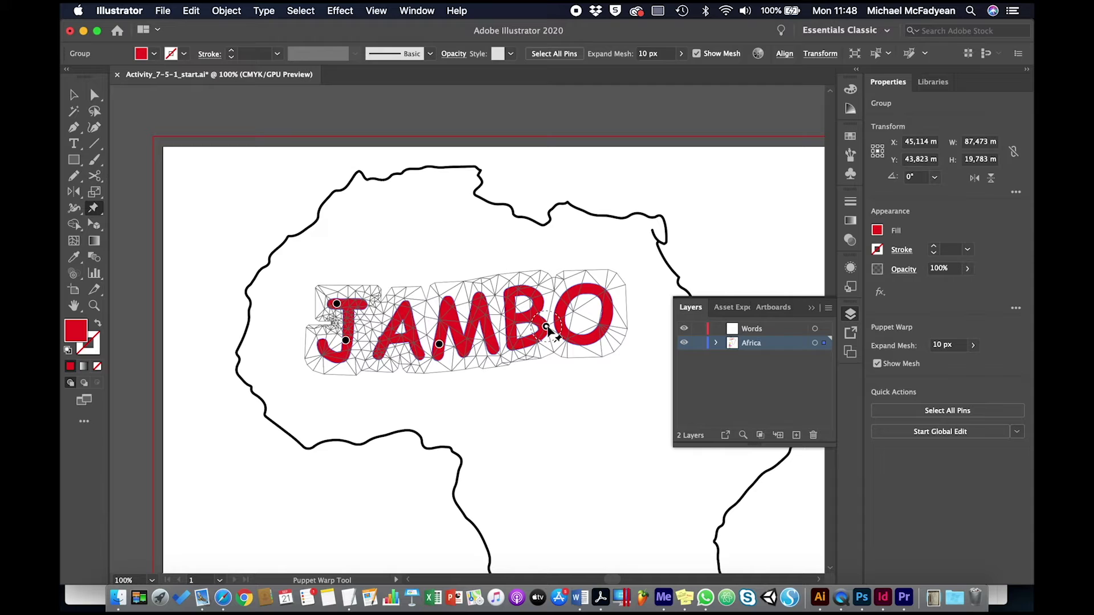
{"action": "left_click", "coordinate": [338, 304]}
{"action": "key", "text": "Delete"}
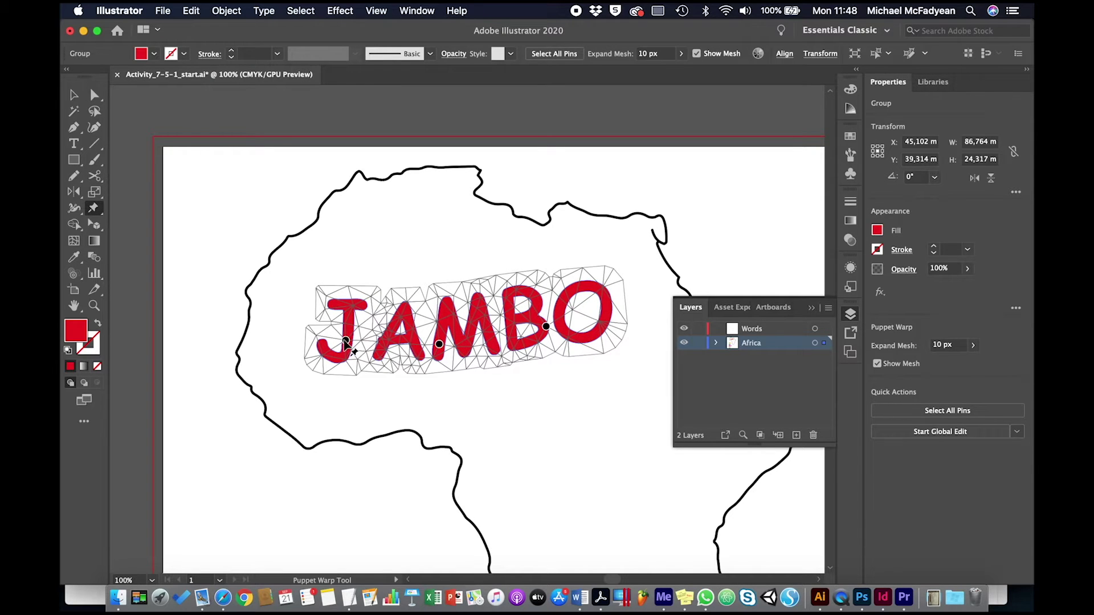
- Curl the J down-left and curve AMBO up along Africa's west coast
{"action": "left_click_drag", "start_coordinate": [346, 341], "coordinate": [322, 421]}
{"action": "left_click", "coordinate": [309, 384]}
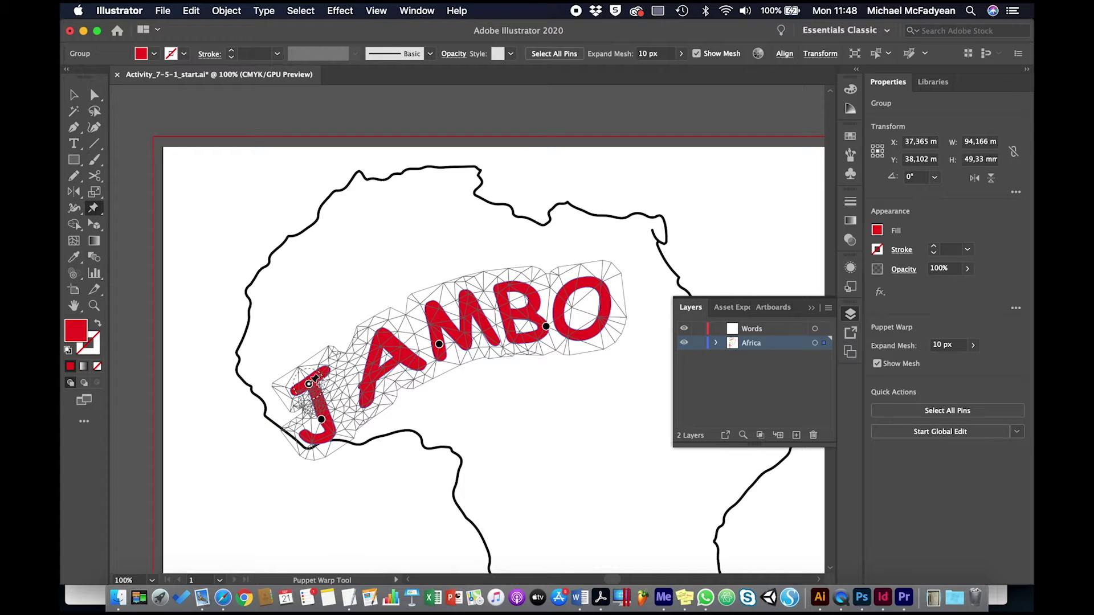
{"action": "left_click_drag", "start_coordinate": [308, 385], "coordinate": [276, 421]}
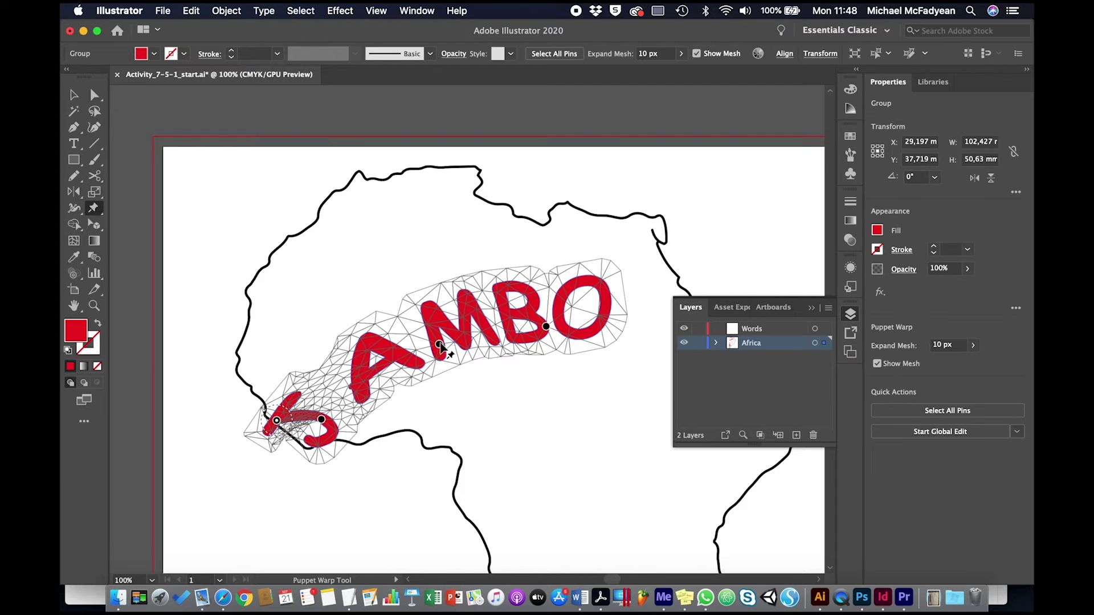
{"action": "left_click_drag", "start_coordinate": [439, 344], "coordinate": [311, 293]}
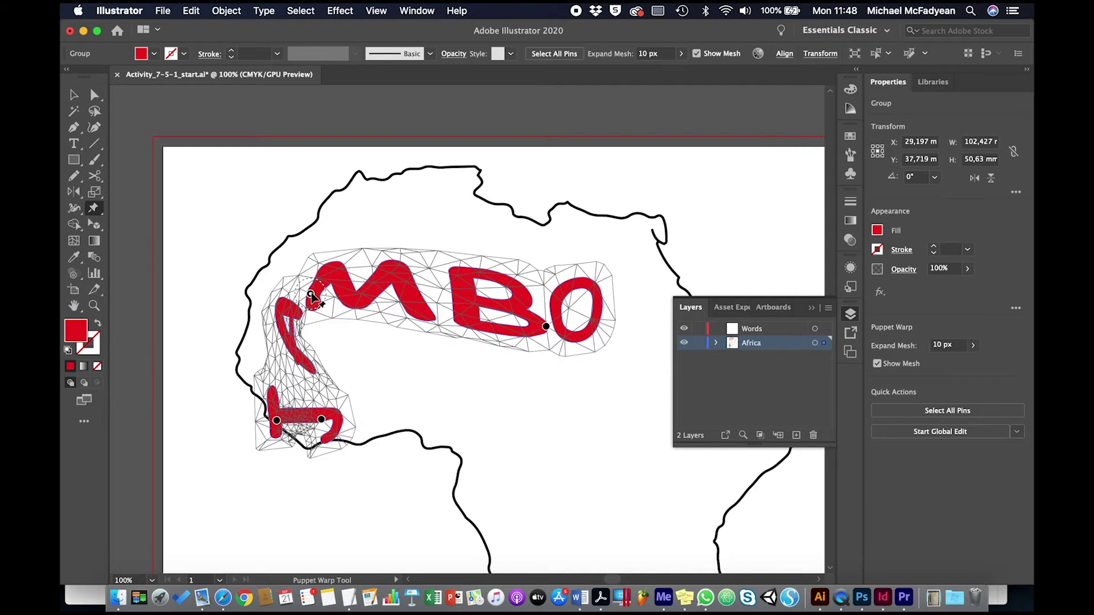
{"action": "left_click_drag", "start_coordinate": [546, 326], "coordinate": [346, 254]}
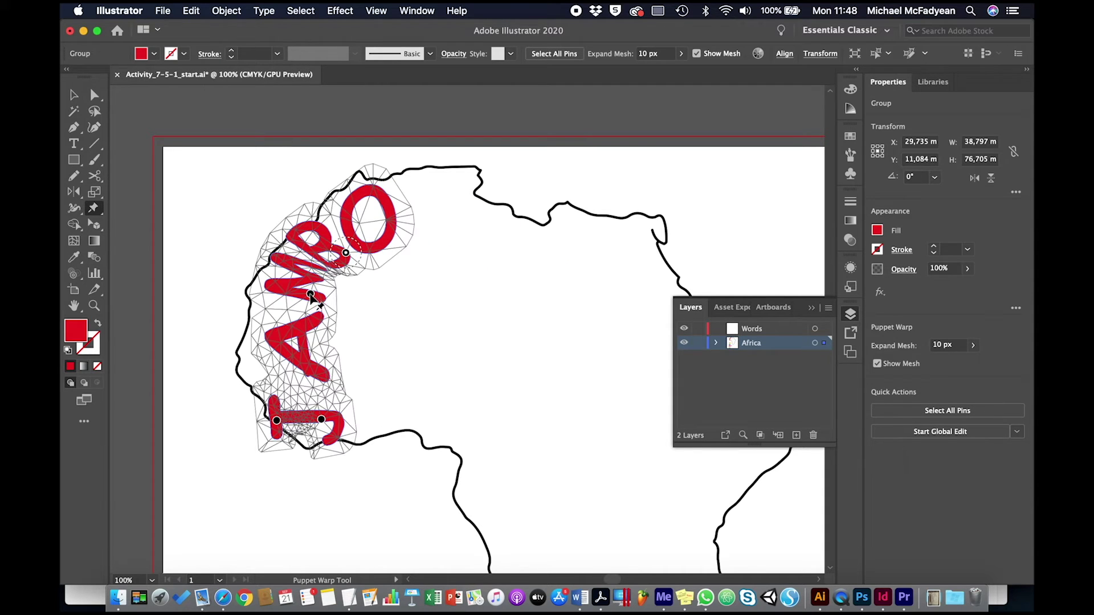
{"action": "left_click_drag", "start_coordinate": [310, 294], "coordinate": [295, 329]}
{"action": "left_click_drag", "start_coordinate": [322, 420], "coordinate": [298, 425]}
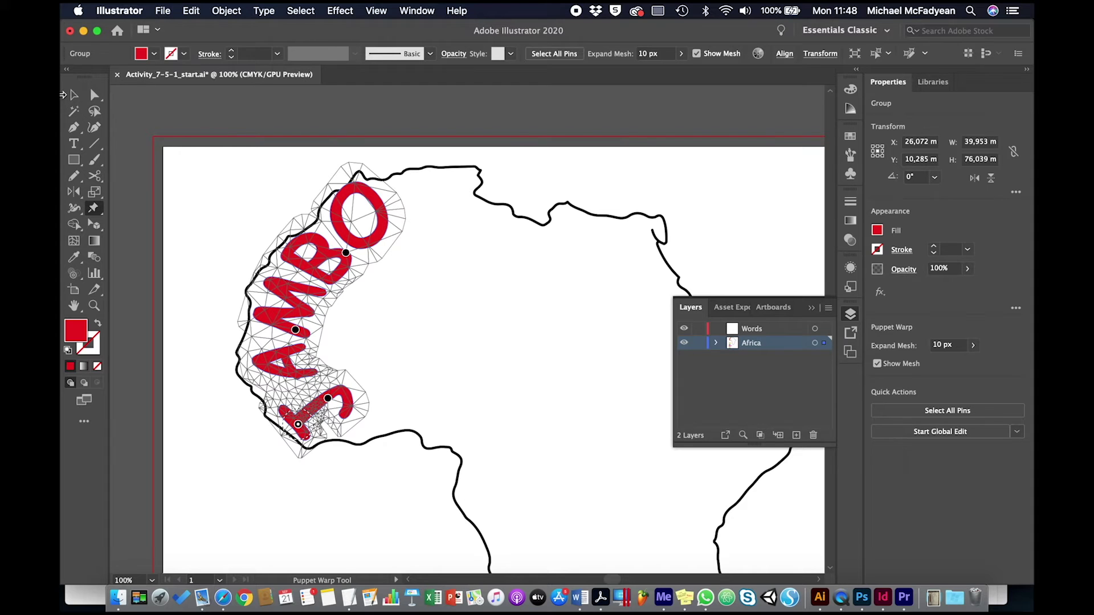
- Scale the orange SELAM word to about 120.6 × 29.2 mm and place it across northern Africa
{"action": "left_click", "coordinate": [74, 94]}
{"action": "left_click", "coordinate": [472, 326]}
{"action": "key", "text": "super+0"}
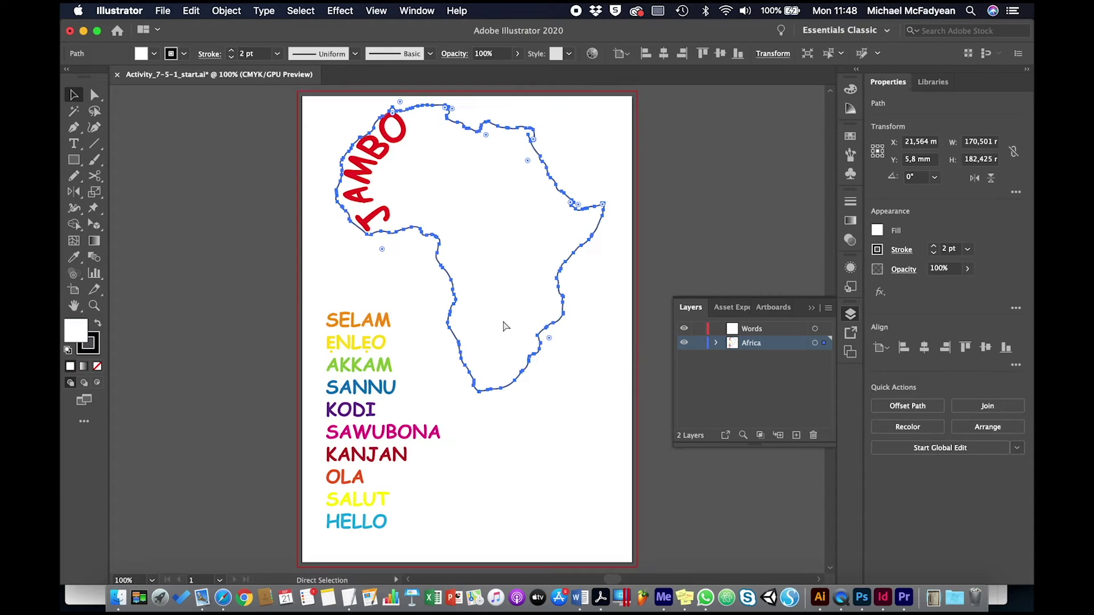
{"action": "left_click", "coordinate": [378, 325]}
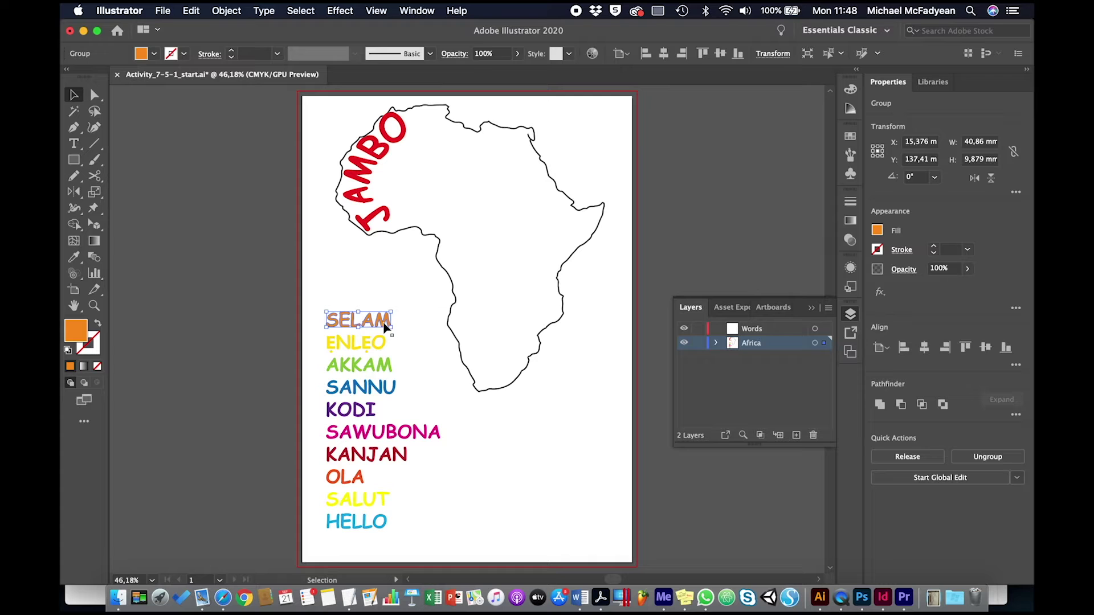
{"action": "left_click_drag", "start_coordinate": [394, 312], "coordinate": [464, 183]}
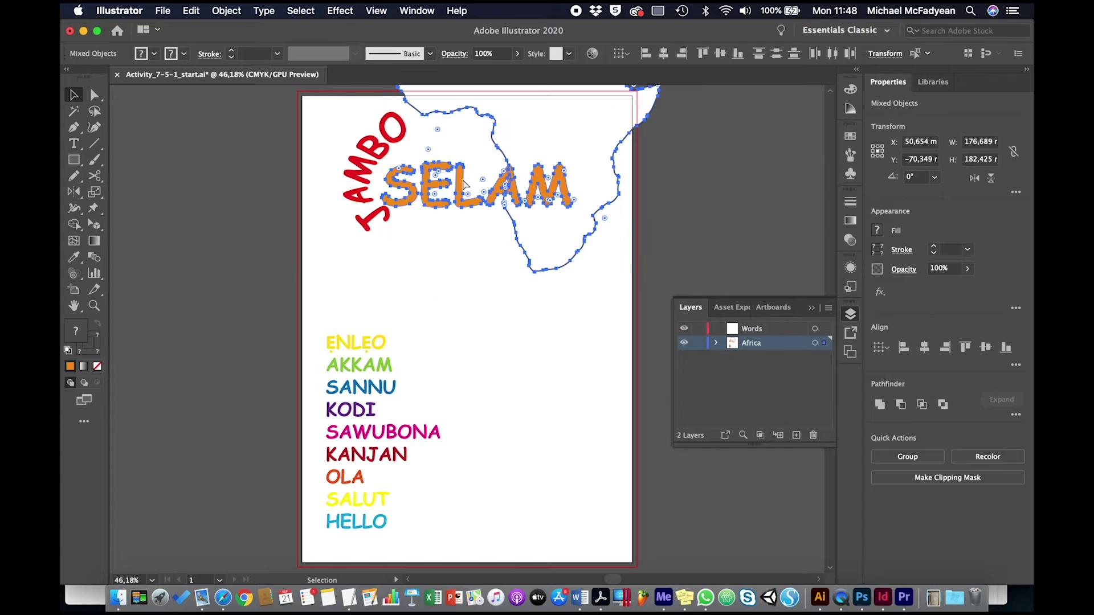
{"action": "key", "text": "super+z"}
{"action": "left_click", "coordinate": [396, 259]}
{"action": "left_click_drag", "start_coordinate": [408, 304], "coordinate": [484, 171]}
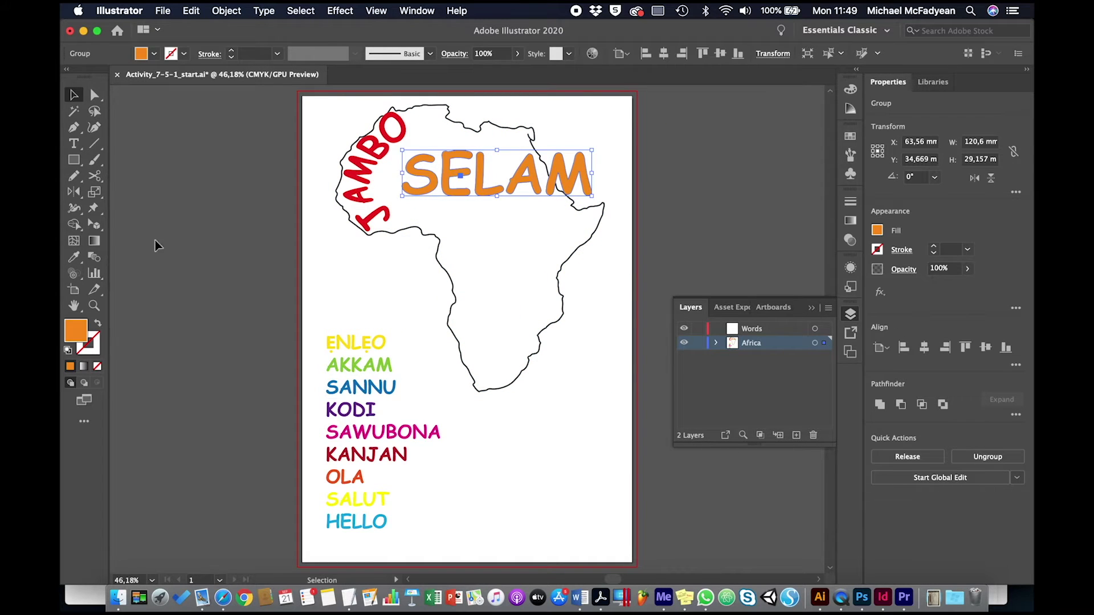
{"action": "left_click", "coordinate": [95, 209]}
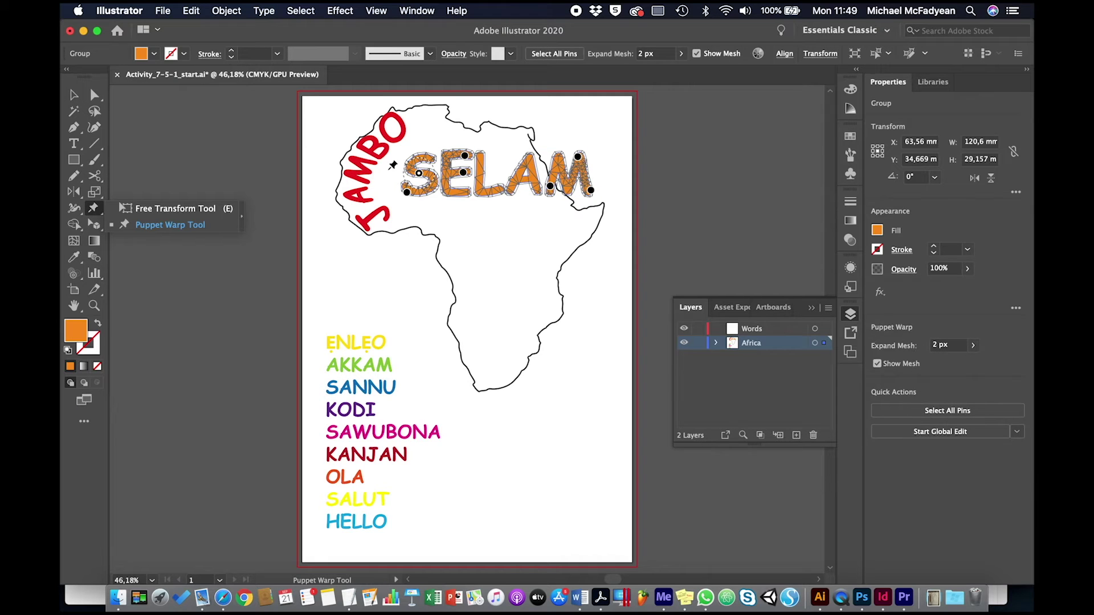
- Set the SELAM warp mesh expansion to 8 px and zoom in on the word
{"action": "left_click", "coordinate": [653, 53]}
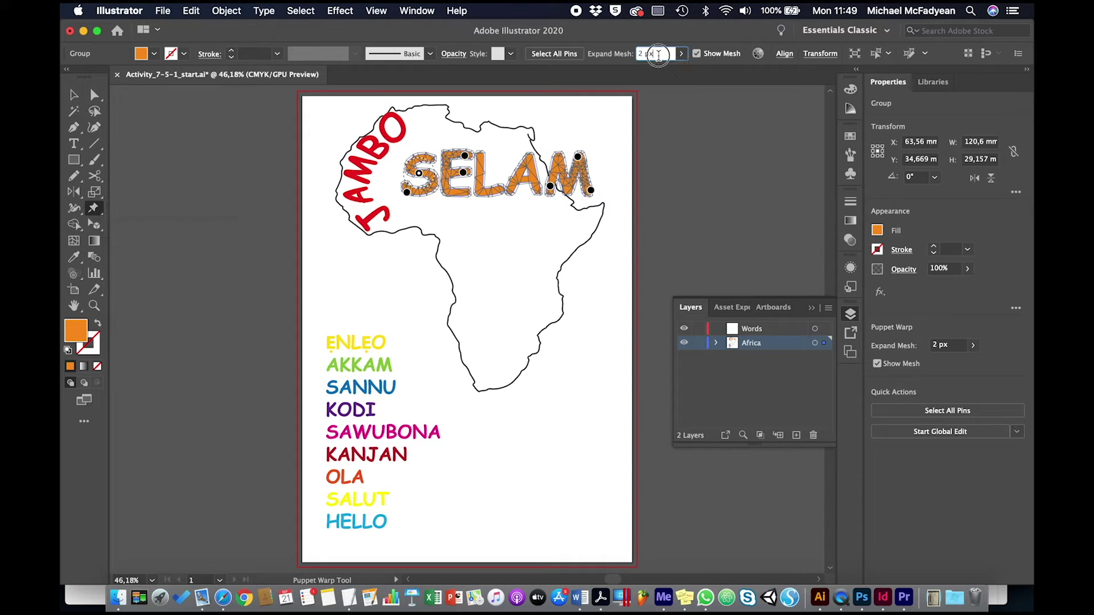
{"action": "type", "text": "6"}
{"action": "key", "text": "Return"}
{"action": "key", "text": "Up"}
{"action": "key", "text": "Up"}
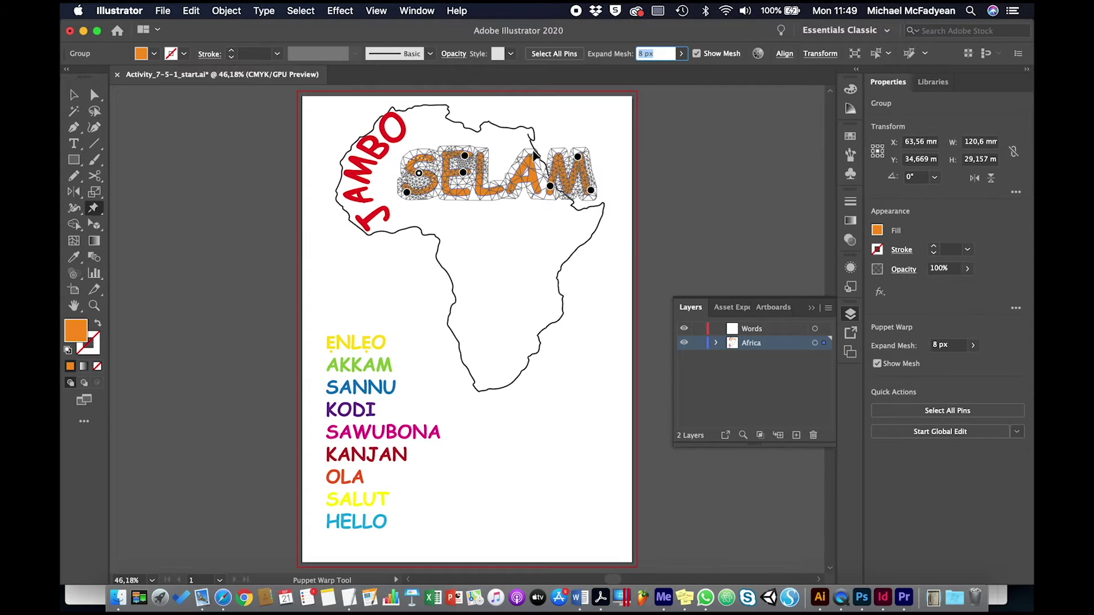
{"action": "key", "text": "super+equal"}
{"action": "key", "text": "super+equal"}
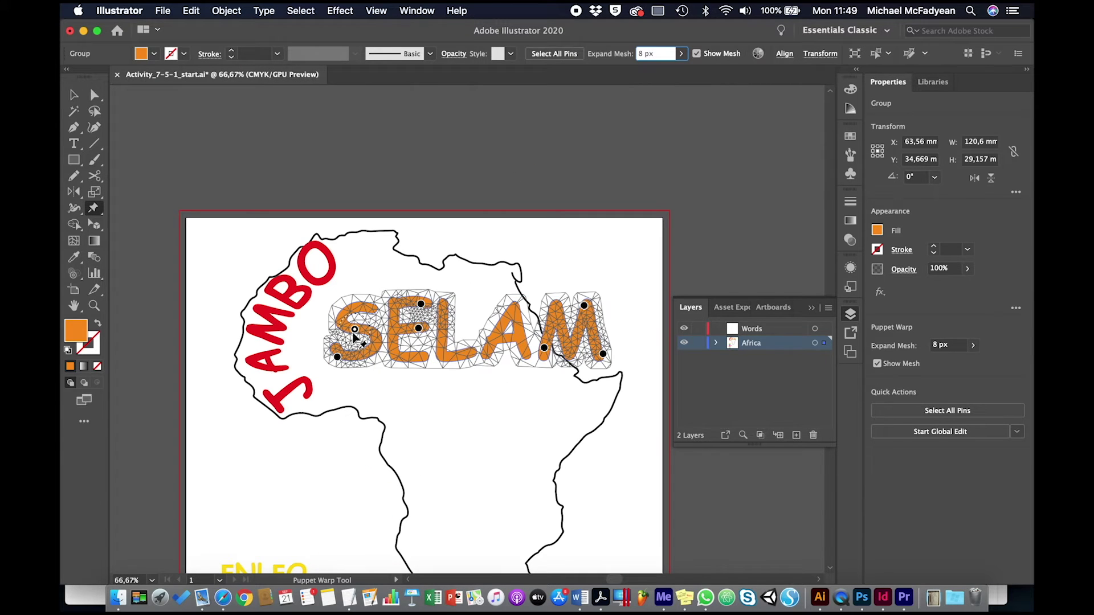
- Delete the extra warp pins on the S, E and M of SELAM
{"action": "left_click", "coordinate": [337, 358]}
{"action": "key", "text": "Delete"}
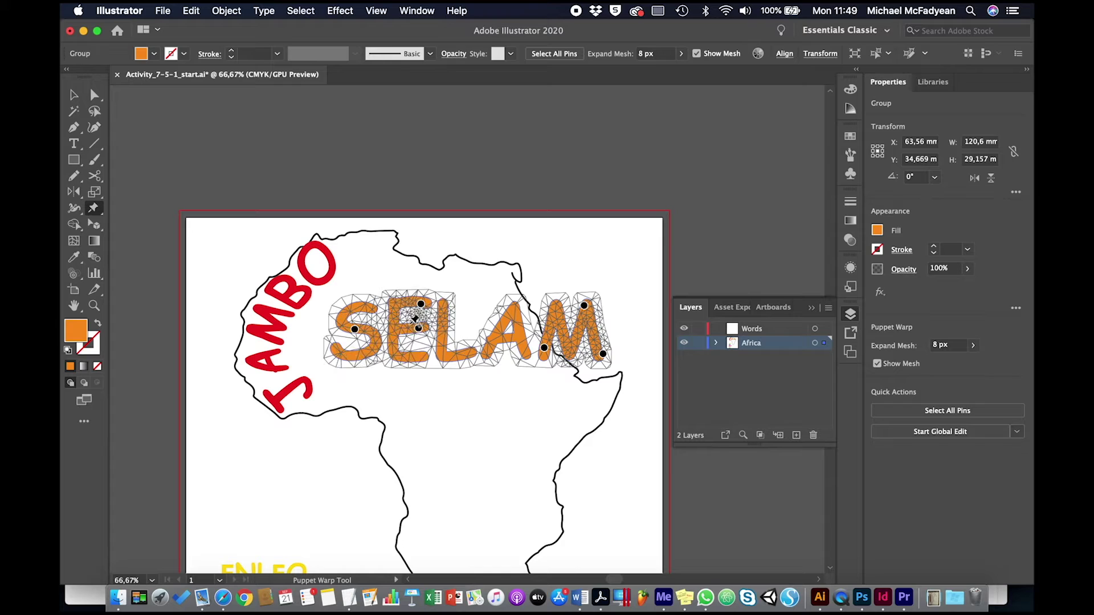
{"action": "left_click", "coordinate": [421, 304]}
{"action": "key", "text": "Delete"}
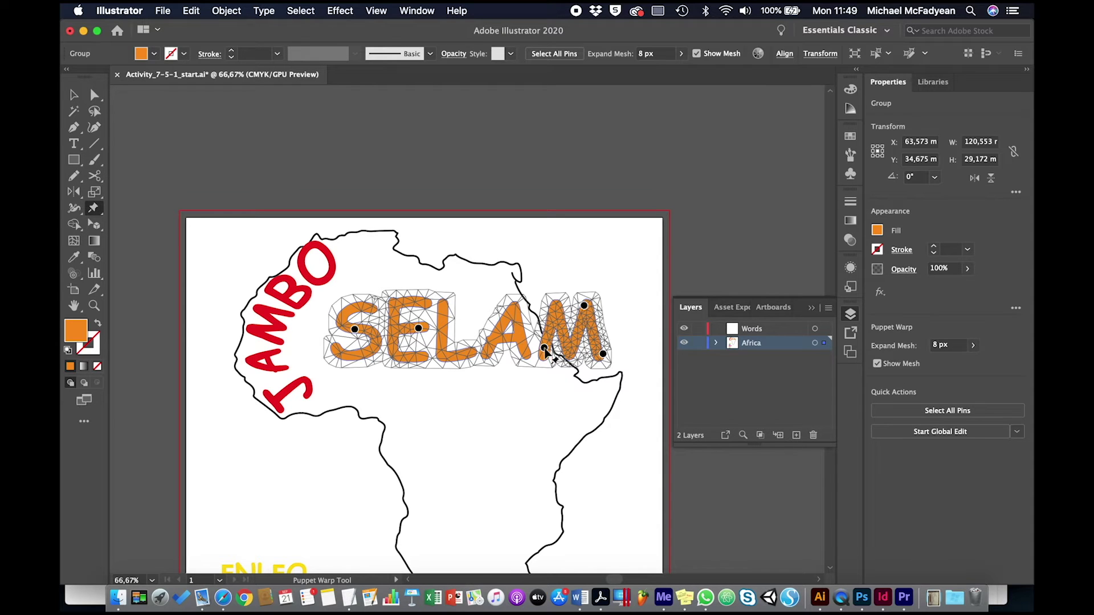
{"action": "left_click", "coordinate": [584, 306]}
{"action": "key", "text": "Delete"}
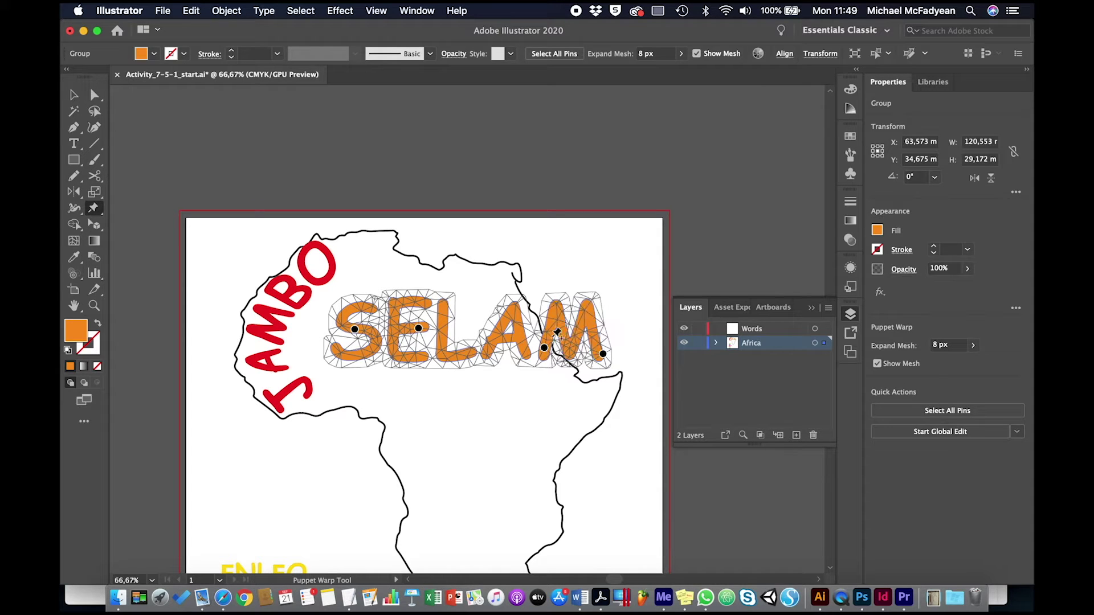
{"action": "left_click", "coordinate": [544, 347]}
{"action": "key", "text": "Delete"}
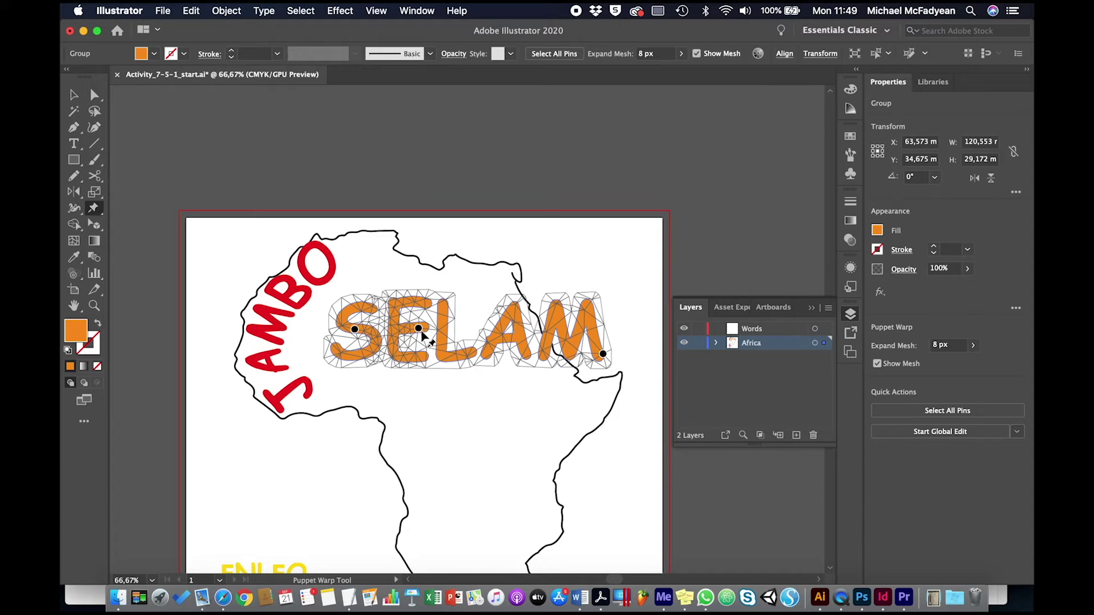
{"action": "key", "text": "Delete"}
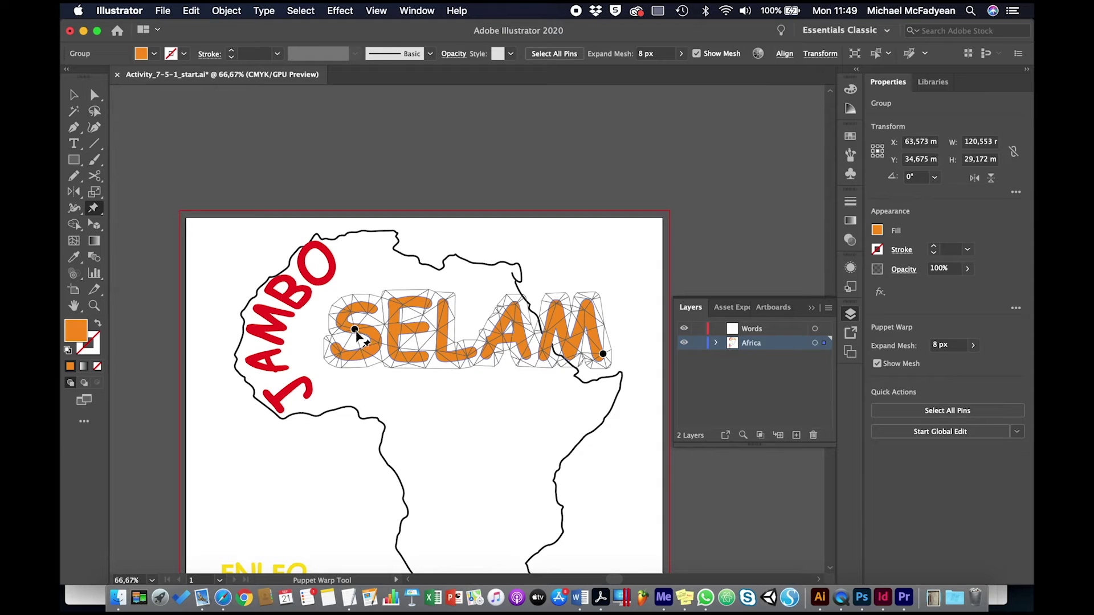
- Add and drag pins so SELAM arcs along the northern and eastern coastline
{"action": "left_click_drag", "start_coordinate": [354, 330], "coordinate": [401, 265]}
{"action": "left_click_drag", "start_coordinate": [603, 356], "coordinate": [585, 438]}
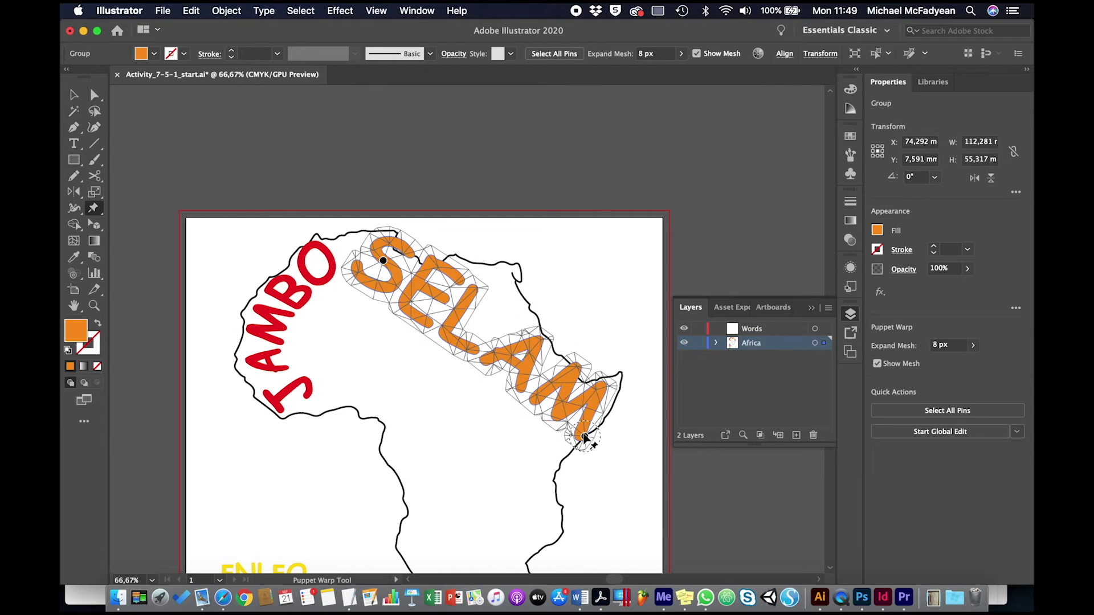
{"action": "left_click", "coordinate": [458, 344]}
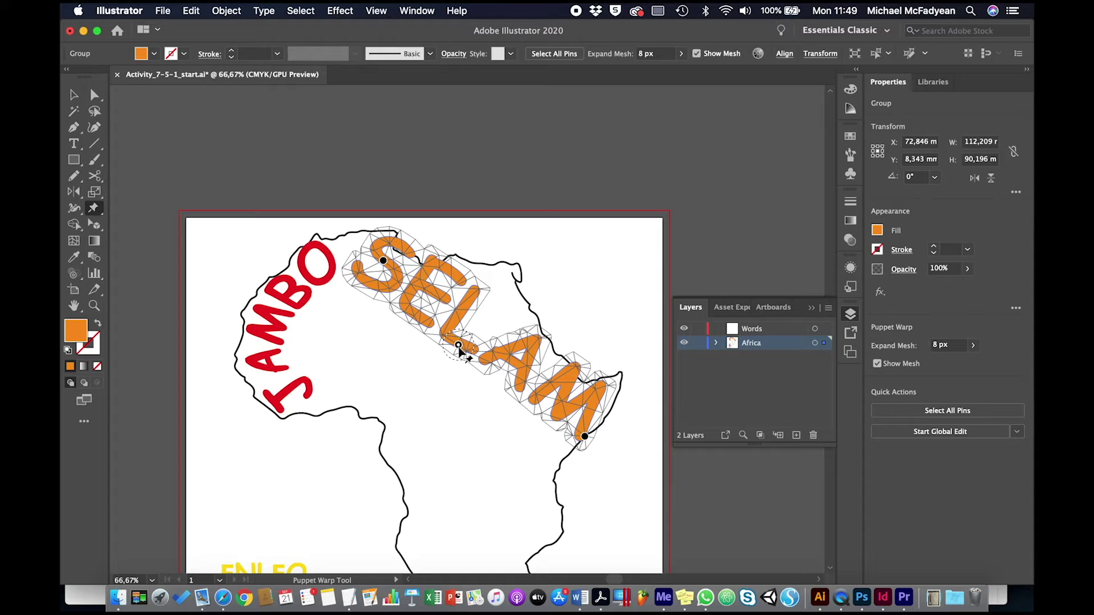
{"action": "left_click_drag", "start_coordinate": [459, 344], "coordinate": [500, 311]}
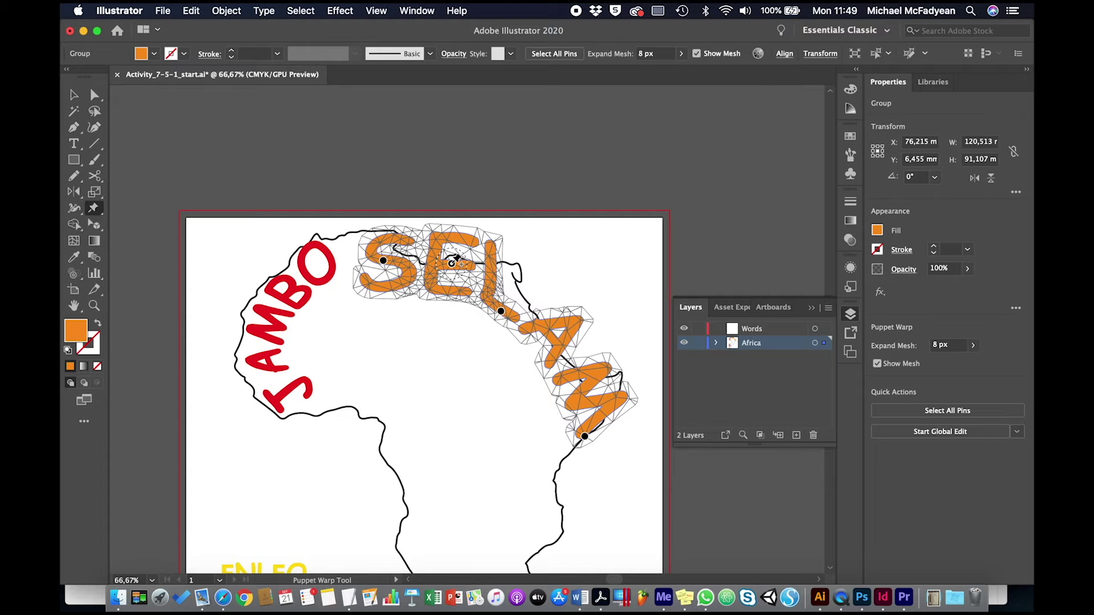
{"action": "left_click", "coordinate": [449, 282]}
{"action": "left_click_drag", "start_coordinate": [449, 281], "coordinate": [434, 297]}
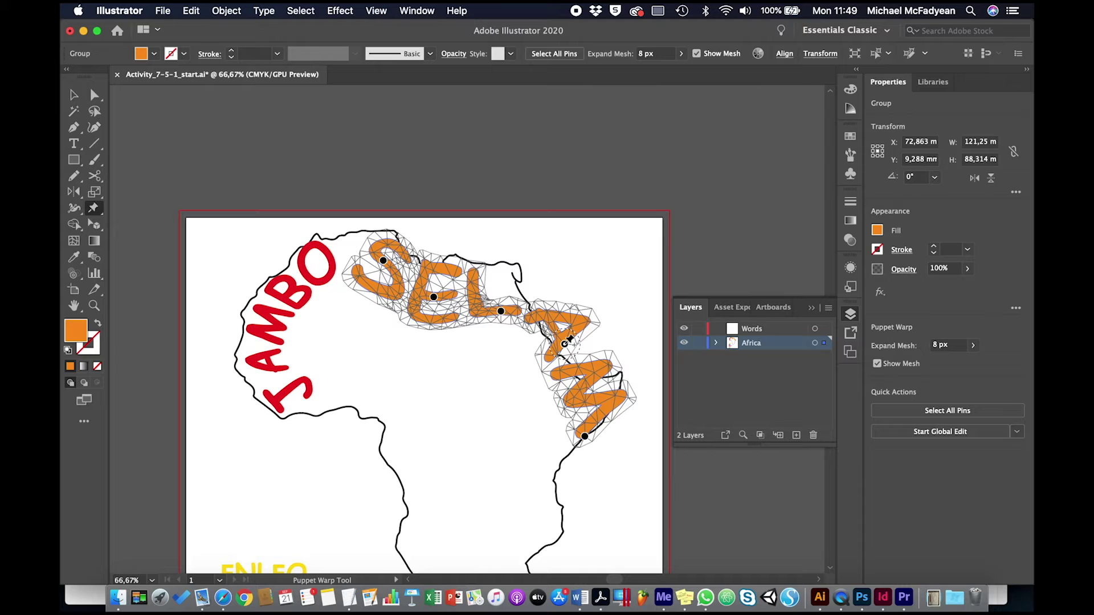
{"action": "left_click_drag", "start_coordinate": [572, 357], "coordinate": [531, 369]}
{"action": "left_click_drag", "start_coordinate": [501, 312], "coordinate": [507, 288]}
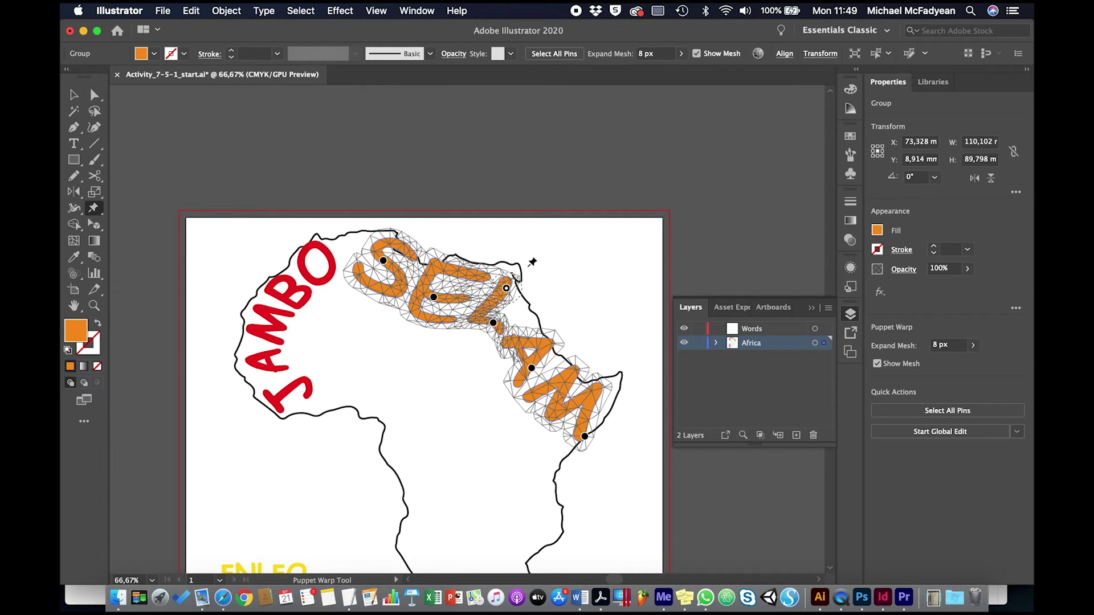
- Scale the yellow ENLEO word up to about 113 mm wide
{"action": "left_click", "coordinate": [74, 94]}
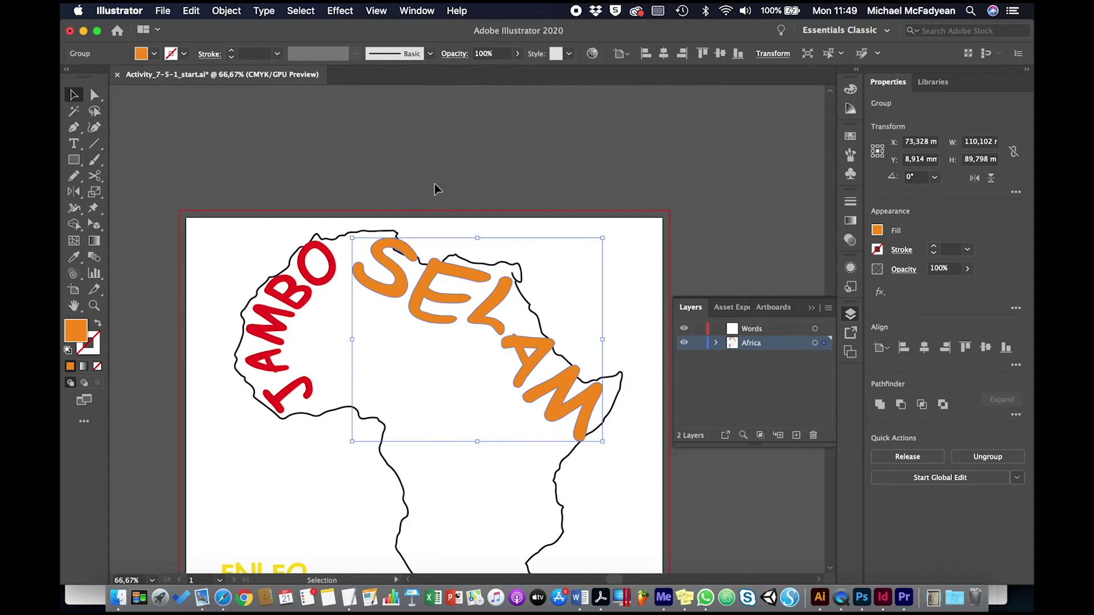
{"action": "left_click", "coordinate": [451, 190]}
{"action": "key", "text": "super+0"}
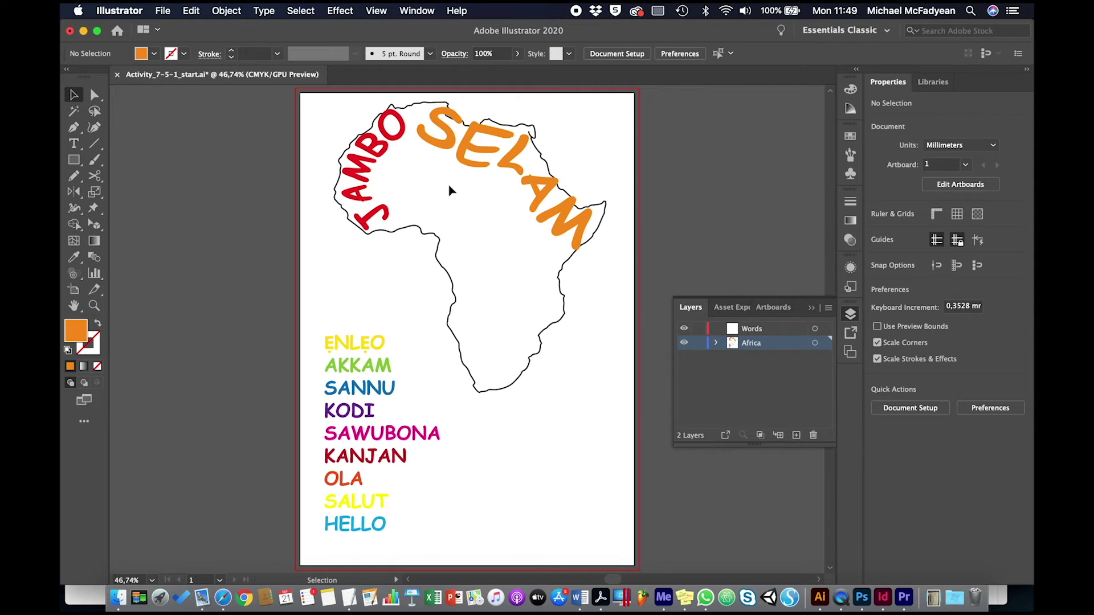
{"action": "left_click", "coordinate": [364, 347]}
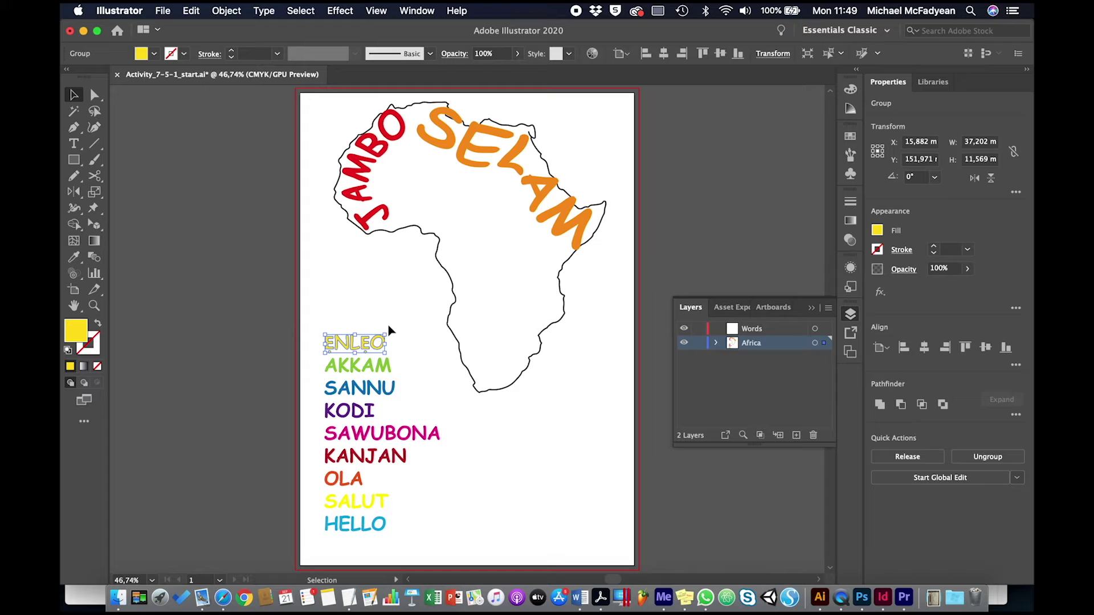
{"action": "left_click_drag", "start_coordinate": [386, 335], "coordinate": [505, 230]}
- Puppet-warp ENLEO with a 6 px mesh expansion and remove its bottom pin
{"action": "left_click", "coordinate": [95, 211]}
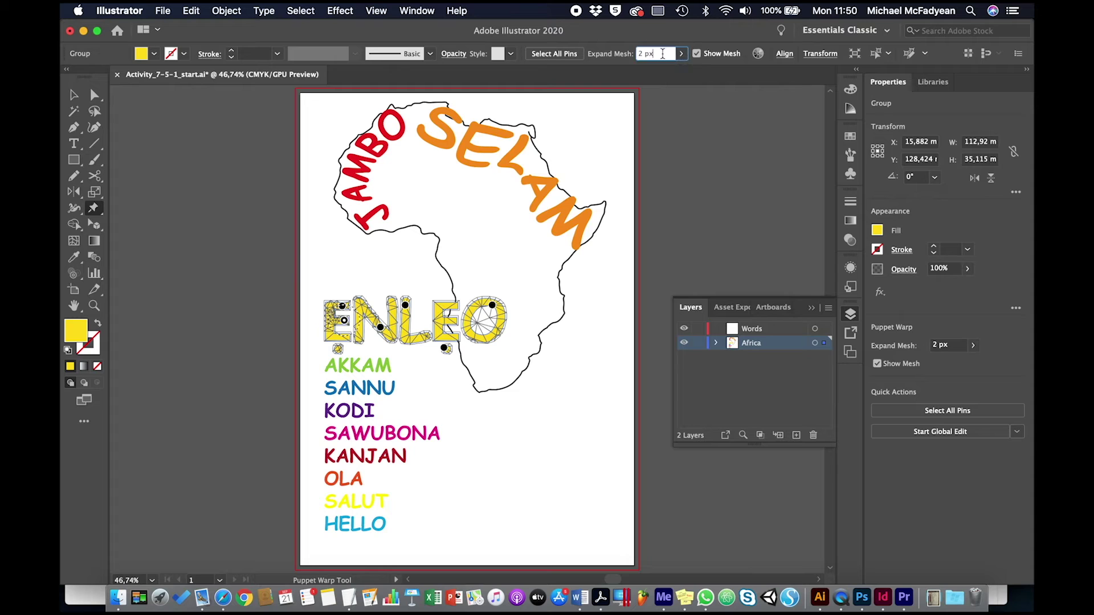
{"action": "left_click", "coordinate": [663, 53]}
{"action": "key", "text": "Up"}
{"action": "key", "text": "Up"}
{"action": "key", "text": "Up"}
{"action": "key", "text": "Up"}
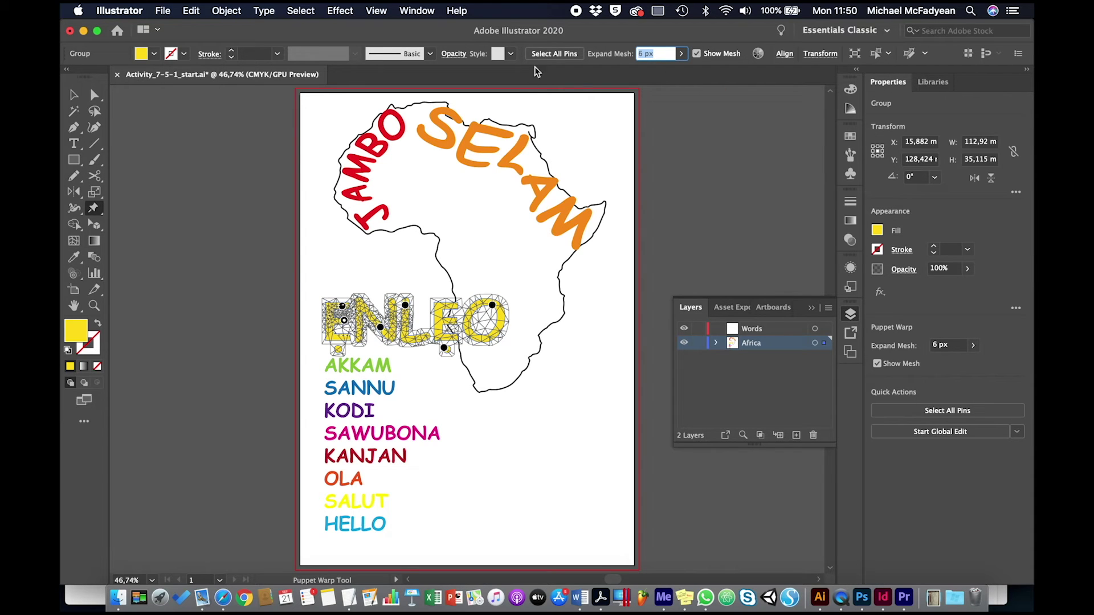
{"action": "left_click", "coordinate": [383, 332]}
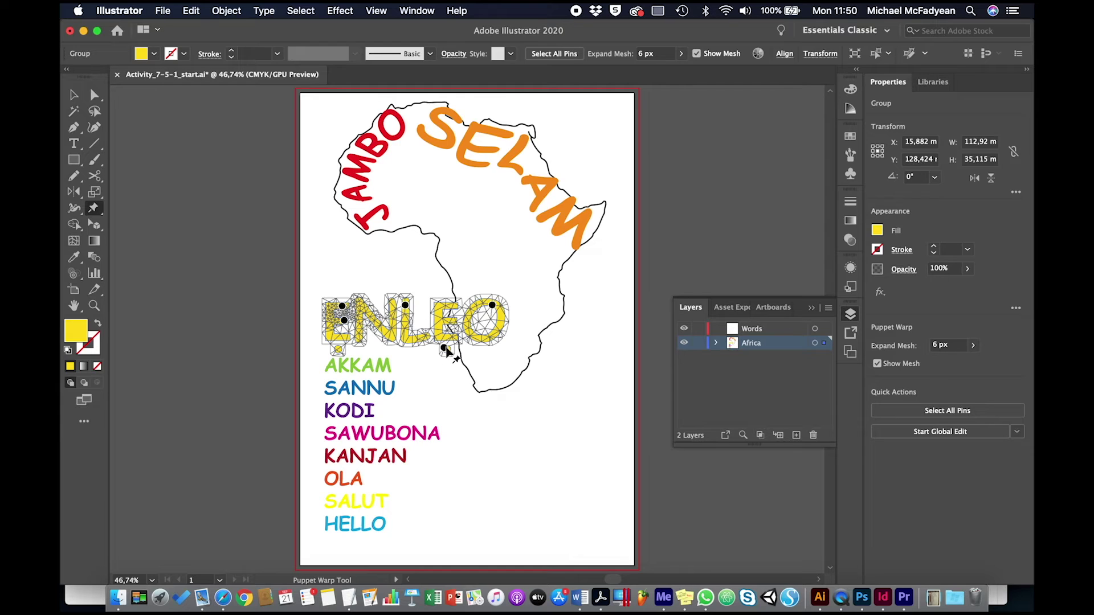
{"action": "key", "text": "Delete"}
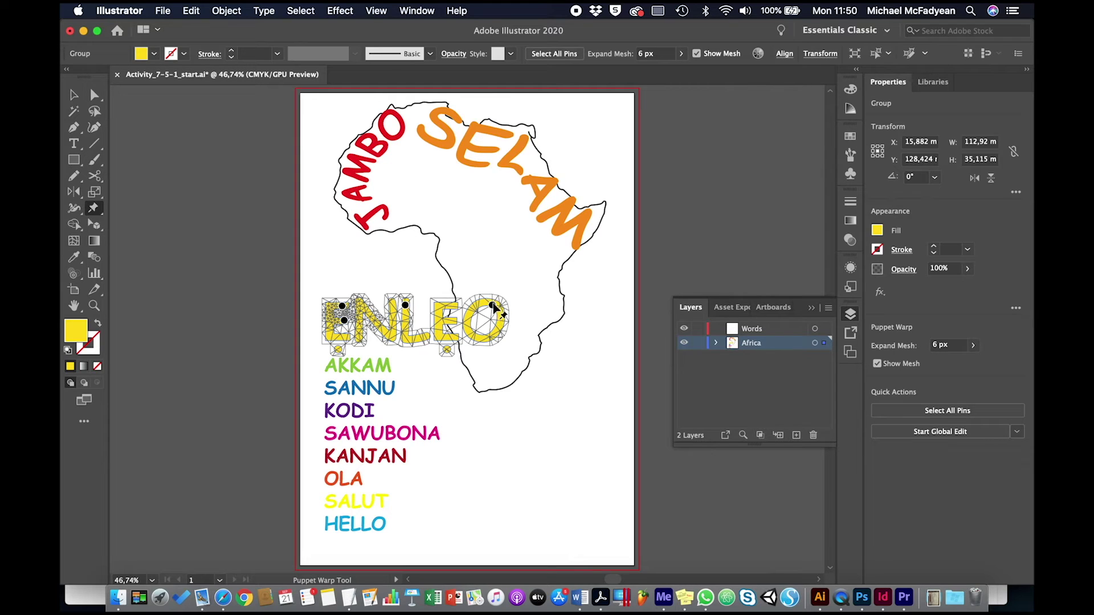
- Drop the E's lower pin and lift ENLEO's pins into an arc beneath JAMBO and SELAM
{"action": "left_click", "coordinate": [344, 321]}
{"action": "key", "text": "Delete"}
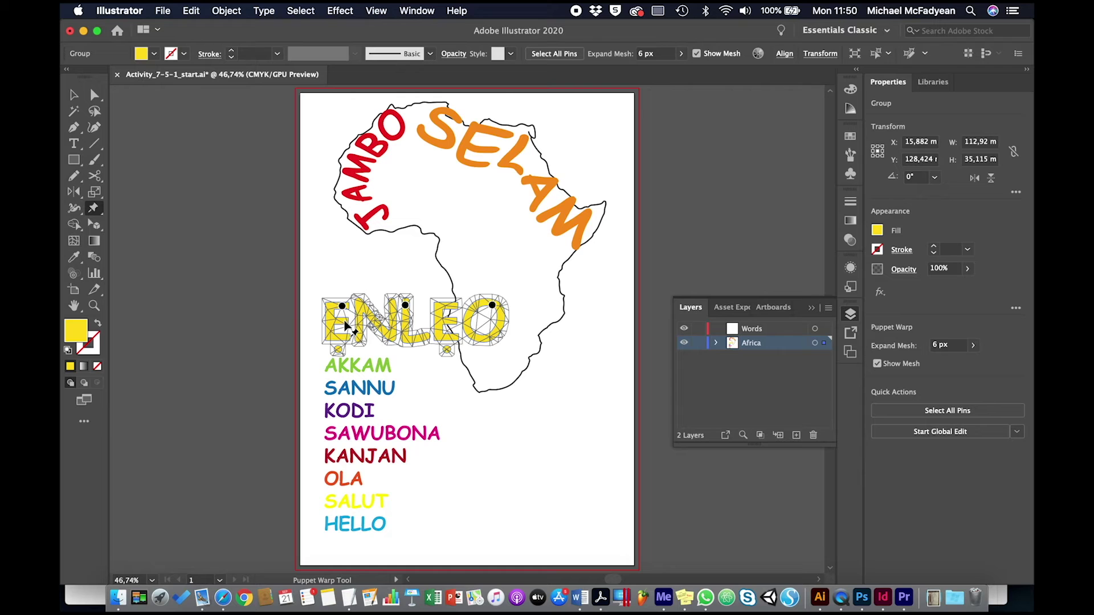
{"action": "left_click_drag", "start_coordinate": [342, 308], "coordinate": [411, 173]}
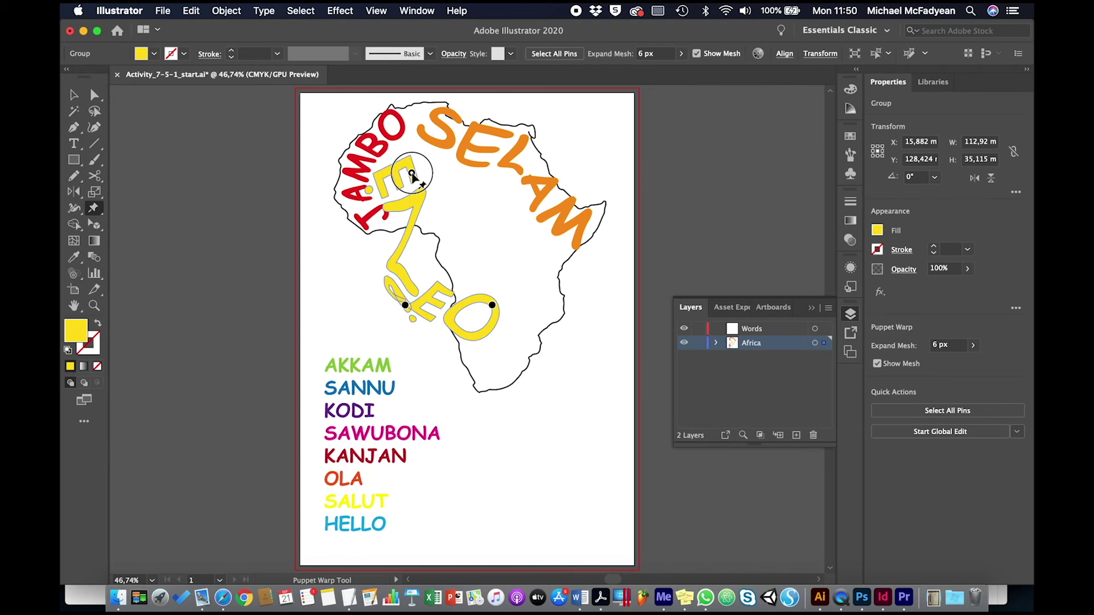
{"action": "left_click_drag", "start_coordinate": [405, 305], "coordinate": [462, 184]}
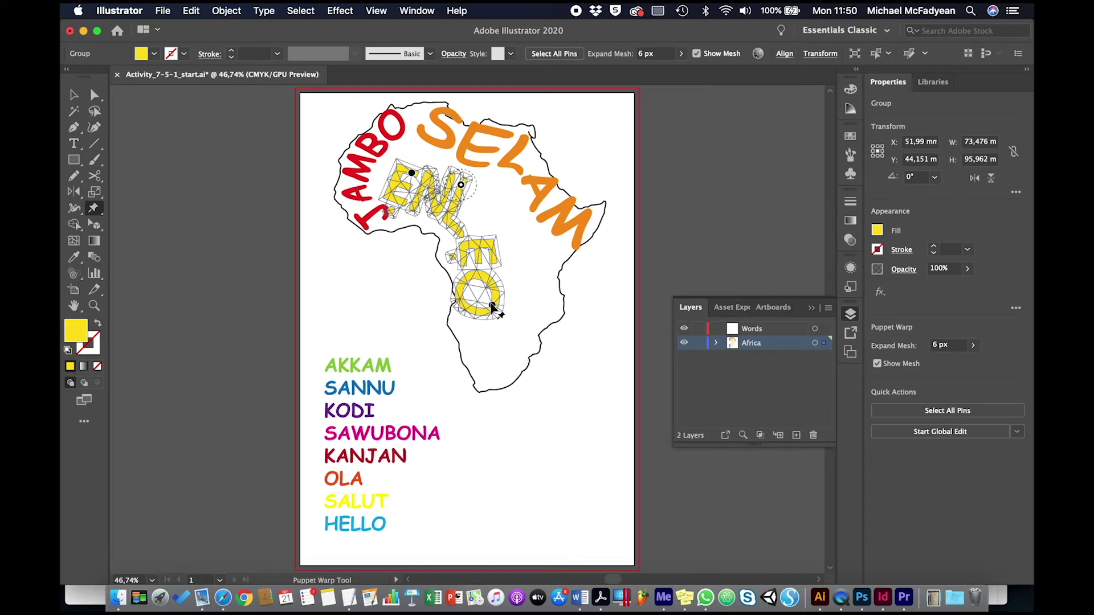
{"action": "left_click_drag", "start_coordinate": [492, 305], "coordinate": [402, 159]}
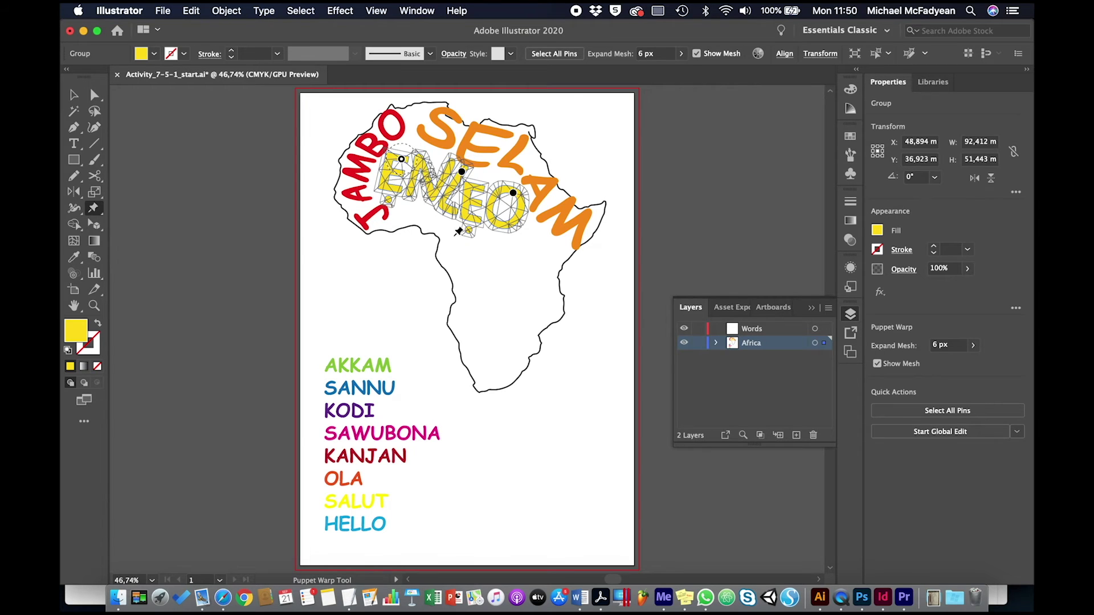
- Enlarge the green AKKAM word to about 111 mm wide
{"action": "left_click", "coordinate": [73, 94]}
{"action": "left_click", "coordinate": [252, 245]}
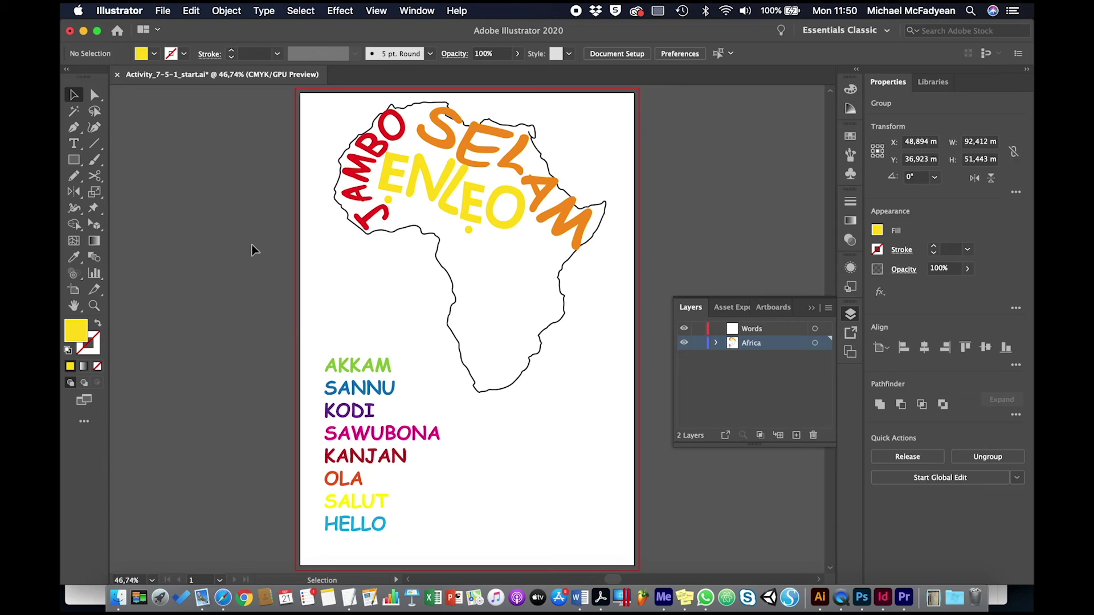
{"action": "left_click", "coordinate": [377, 369]}
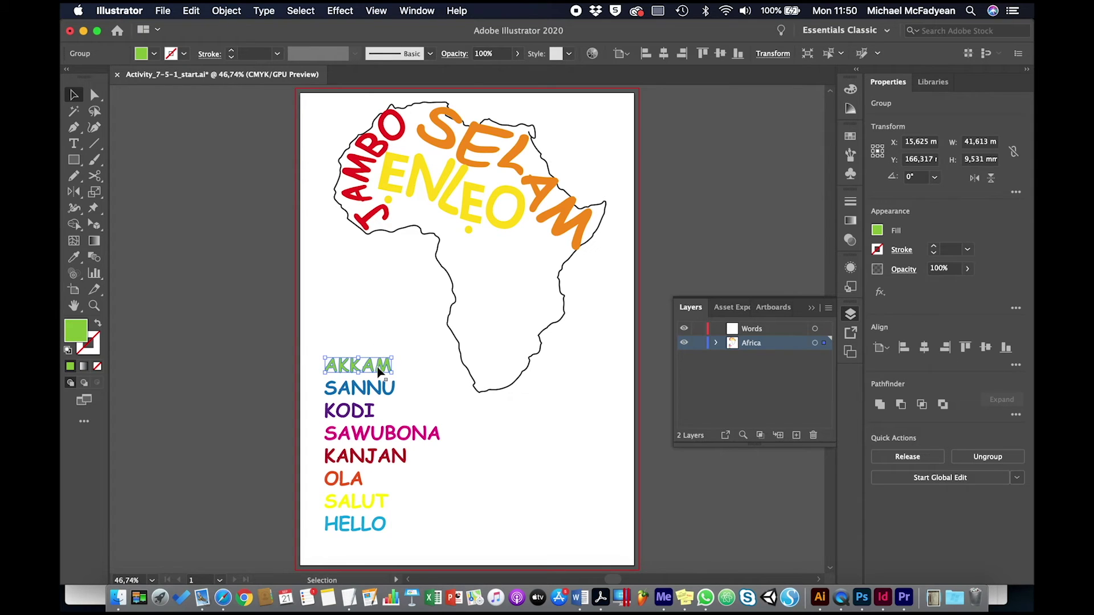
{"action": "left_click_drag", "start_coordinate": [394, 357], "coordinate": [503, 296]}
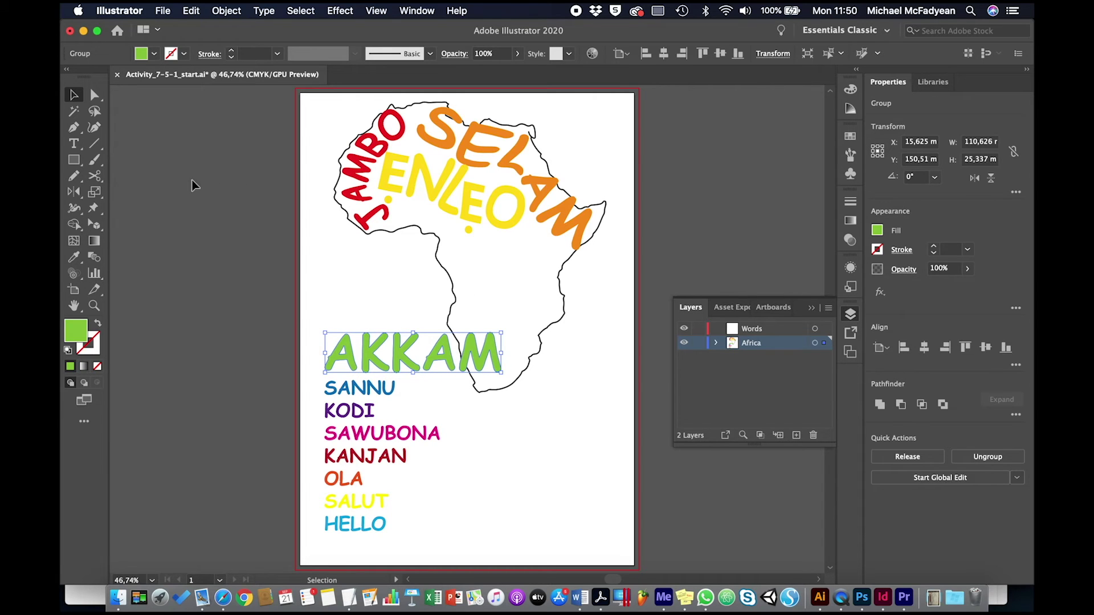
- Puppet-warp AKKAM with a 10 px mesh expansion and delete its extra pins
{"action": "left_click", "coordinate": [95, 209]}
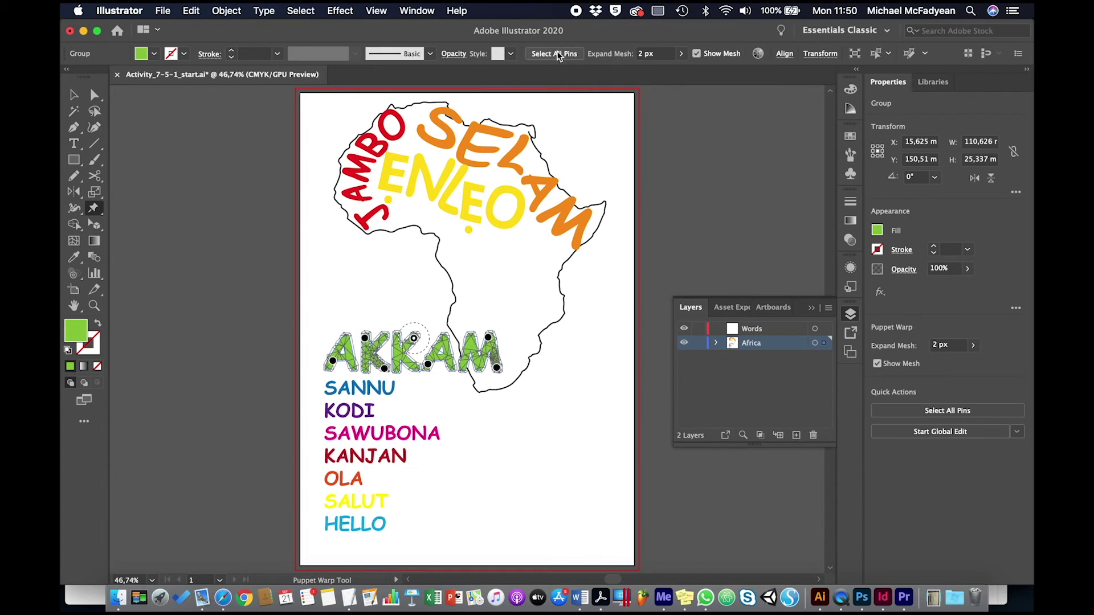
{"action": "key", "text": "shift+Up"}
{"action": "key", "text": "shift+Up"}
{"action": "key", "text": "shift+Up"}
{"action": "key", "text": "shift+Up"}
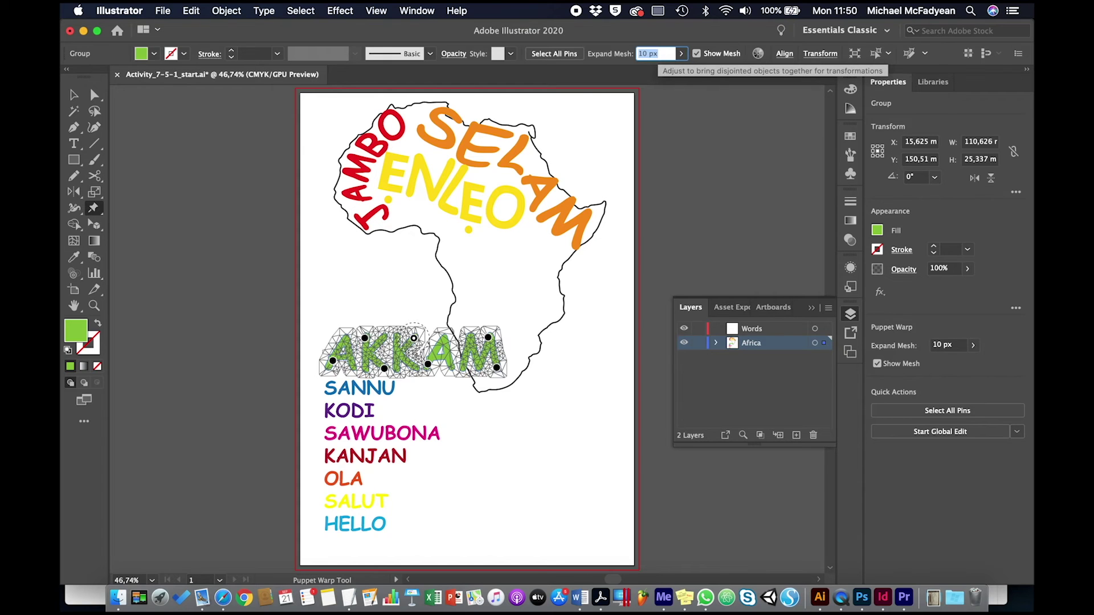
{"action": "key", "text": "shift+Down"}
{"action": "key", "text": "shift+Down"}
{"action": "key", "text": "shift+Down"}
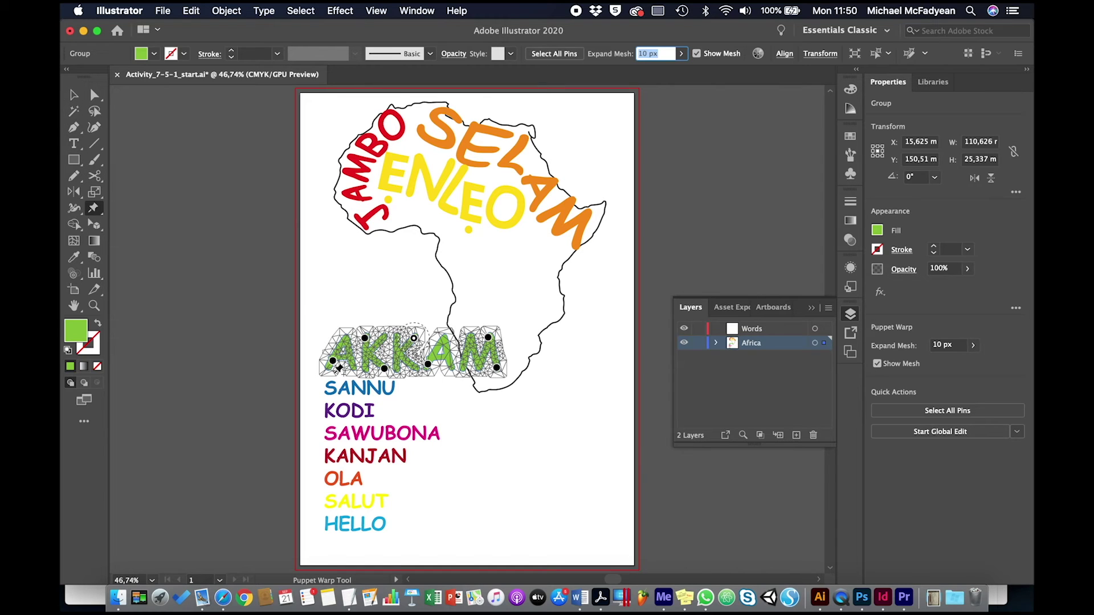
{"action": "left_click_drag", "start_coordinate": [365, 339], "coordinate": [396, 340]}
{"action": "left_click", "coordinate": [385, 369], "text": "shift"}
{"action": "key", "text": "Delete"}
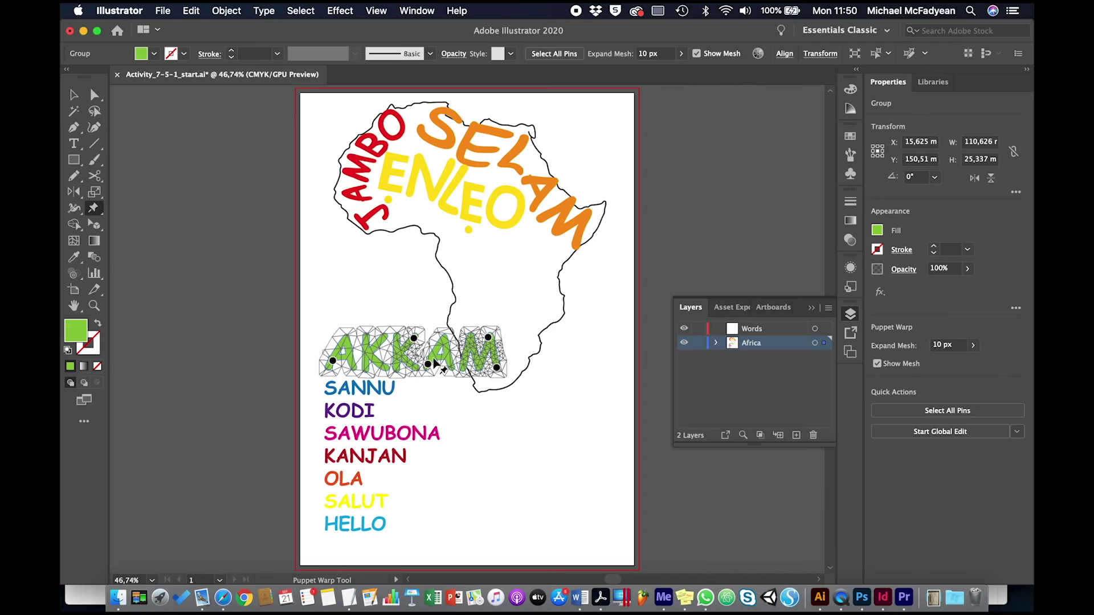
{"action": "key", "text": "Delete"}
{"action": "left_click", "coordinate": [487, 339]}
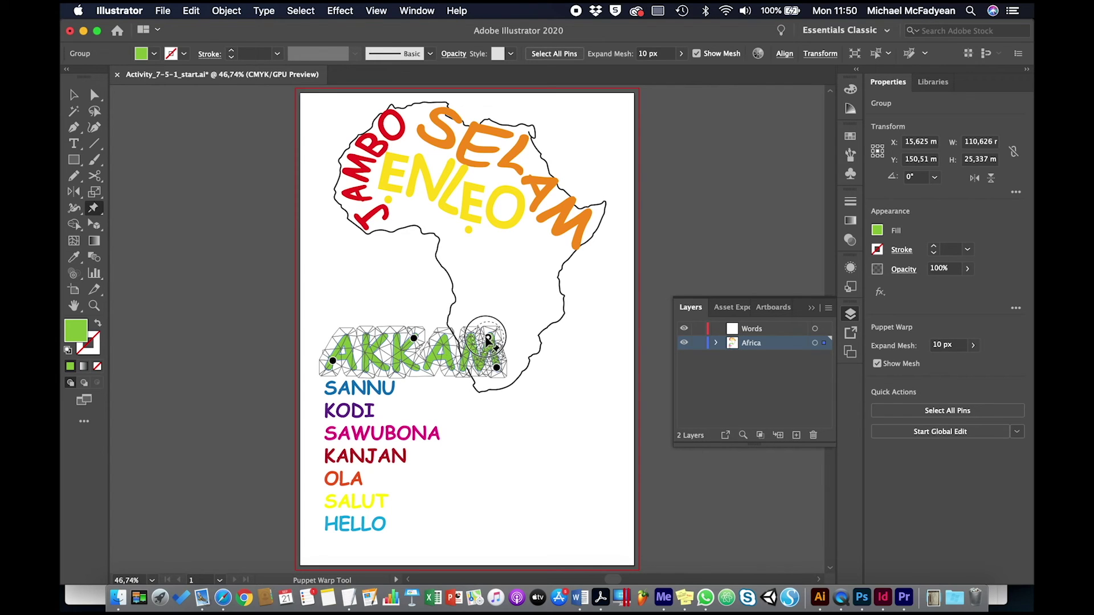
{"action": "key", "text": "Delete"}
- Drag AKKAM's pins to lay it diagonally along Africa's east coast below SELAM
{"action": "left_click_drag", "start_coordinate": [497, 367], "coordinate": [562, 249]}
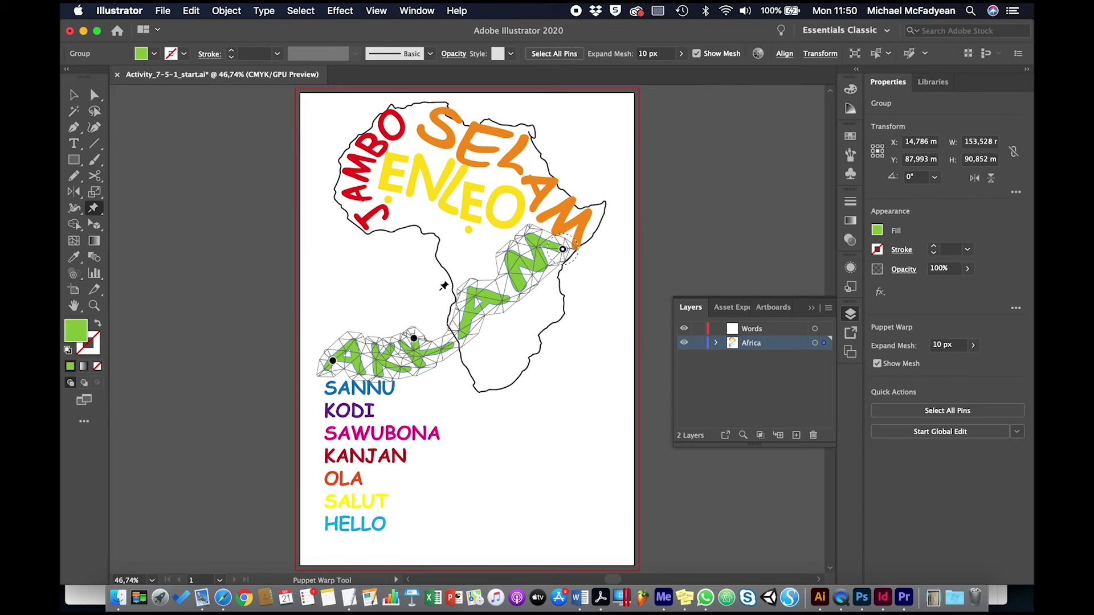
{"action": "left_click_drag", "start_coordinate": [415, 341], "coordinate": [523, 281]}
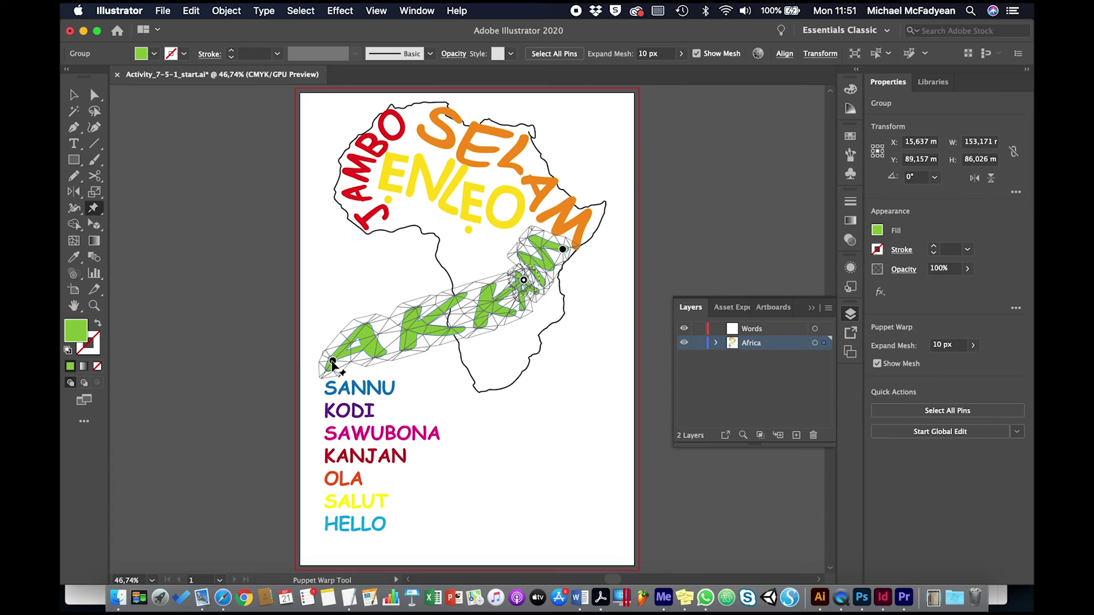
{"action": "left_click_drag", "start_coordinate": [332, 361], "coordinate": [515, 361]}
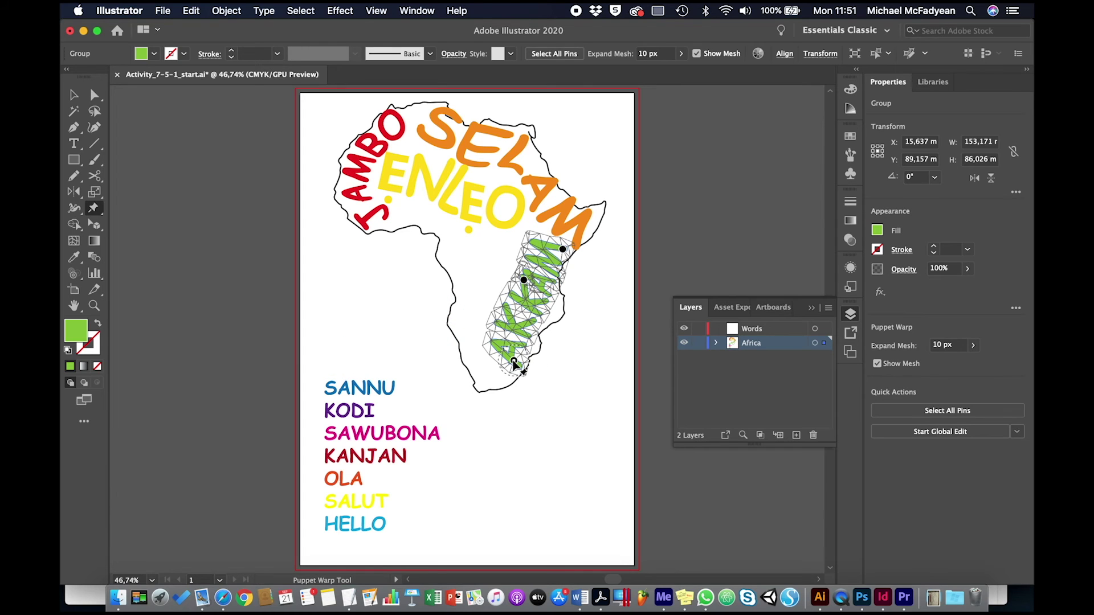
{"action": "left_click_drag", "start_coordinate": [525, 288], "coordinate": [537, 295]}
{"action": "left_click_drag", "start_coordinate": [563, 249], "coordinate": [561, 244]}
{"action": "left_click", "coordinate": [73, 94]}
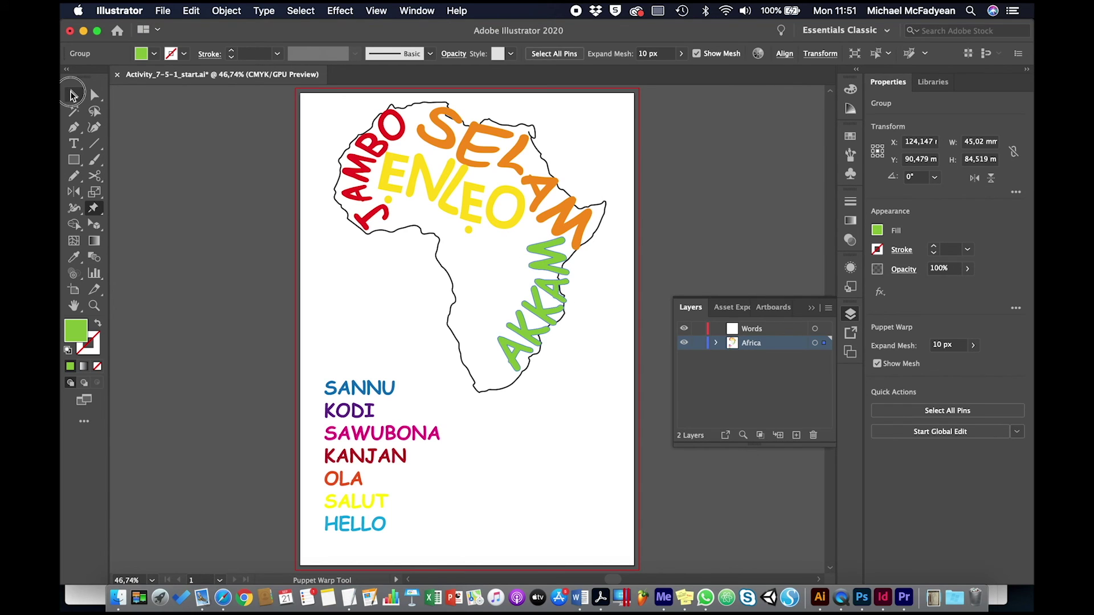
{"action": "left_click", "coordinate": [431, 323]}
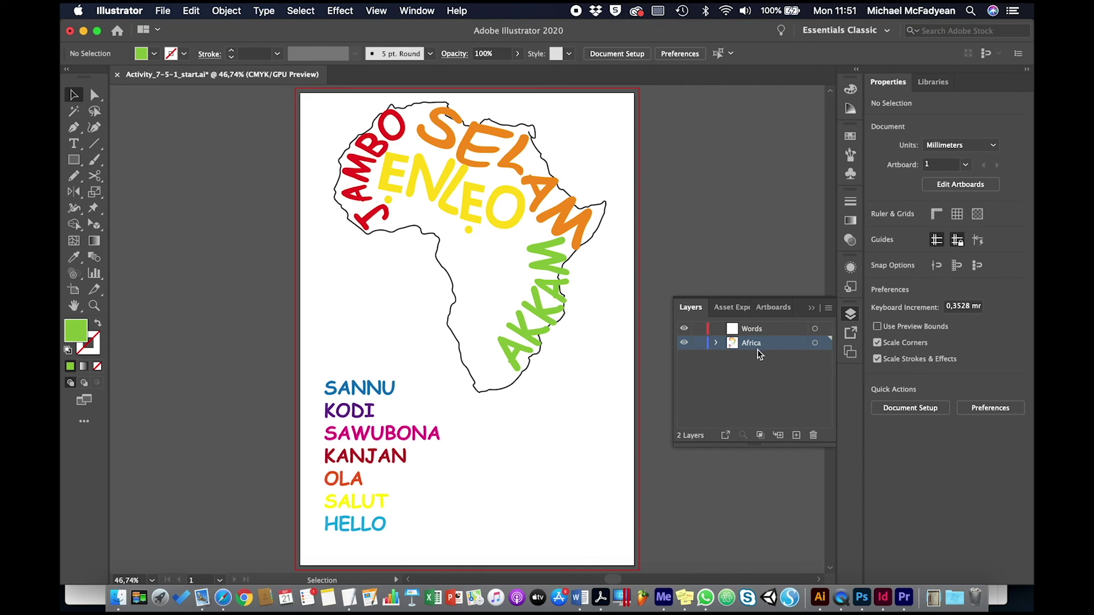
{"action": "left_click", "coordinate": [684, 343]}
{"action": "left_click", "coordinate": [685, 343]}
- Select the Africa outline and hide it with Object > Hide > Selection
{"action": "left_click", "coordinate": [454, 285]}
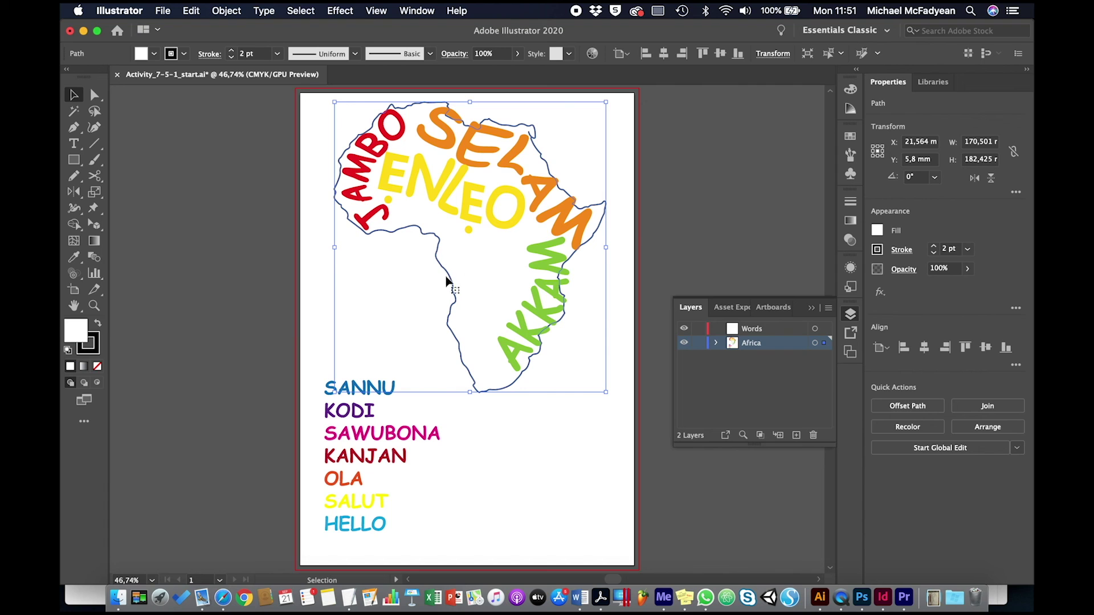
{"action": "left_click", "coordinate": [227, 11]}
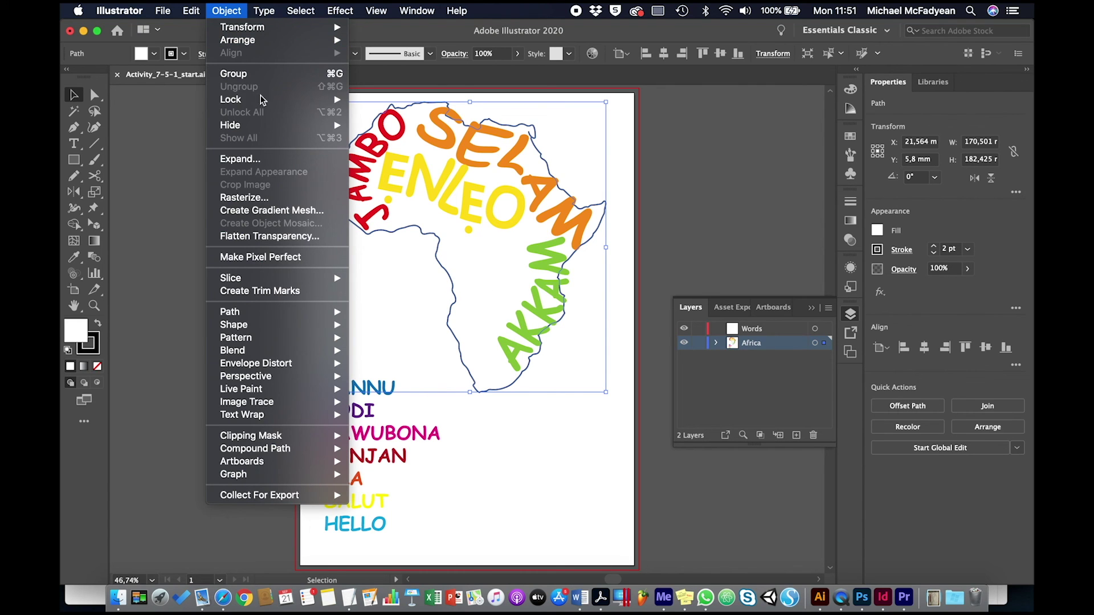
{"action": "mouse_move", "coordinate": [294, 125]}
{"action": "left_click", "coordinate": [367, 126]}
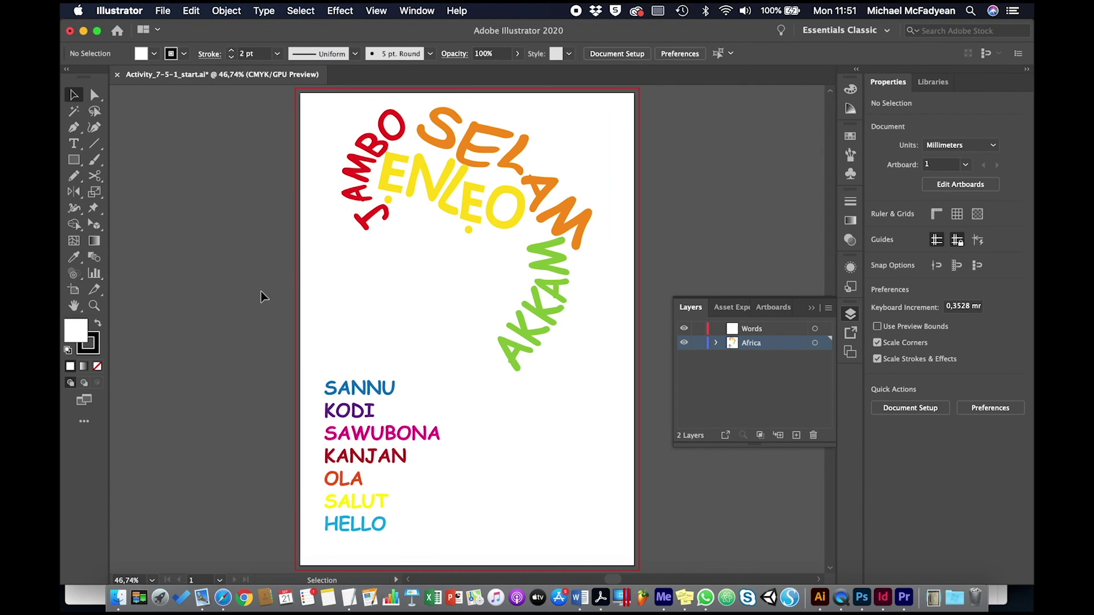